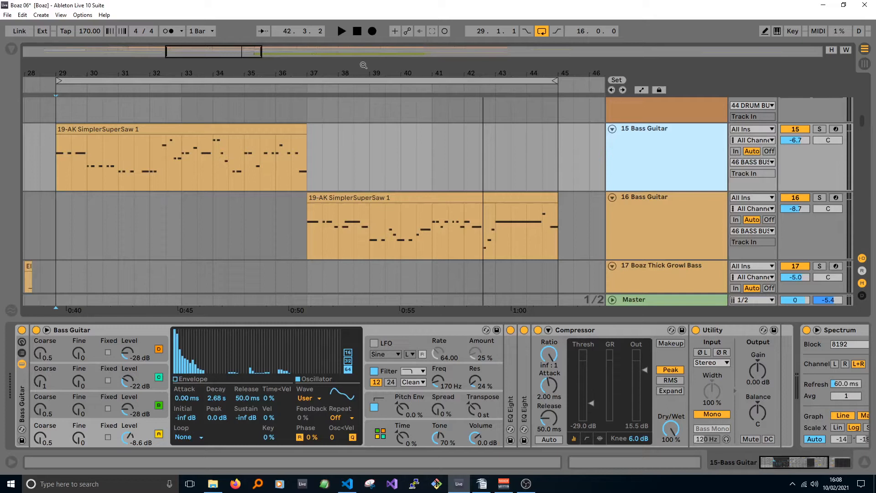
- Play the loop and mute guitar tracks 24, 25 and 26
key("space")
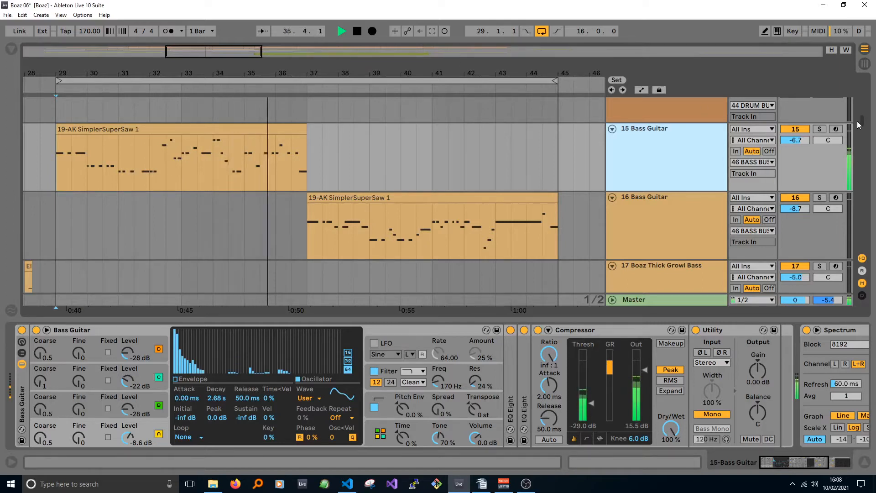
left_click_drag(858, 125, 864, 152)
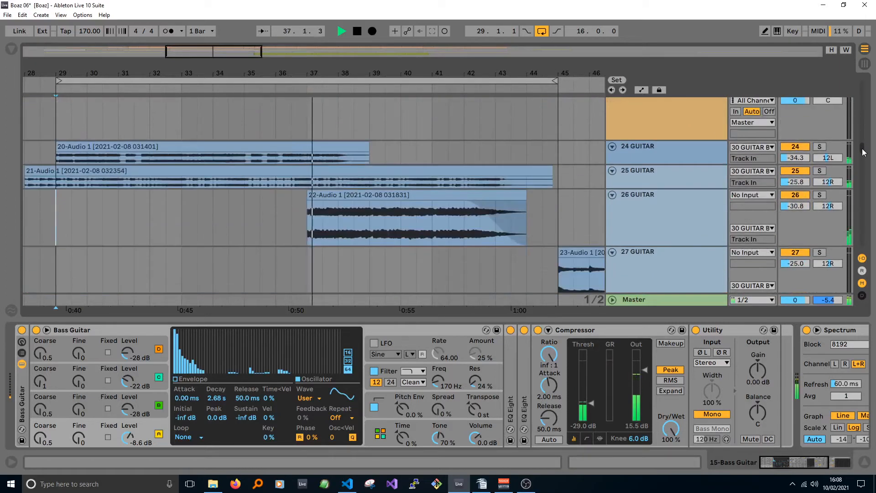
left_click(797, 195)
left_click(797, 147)
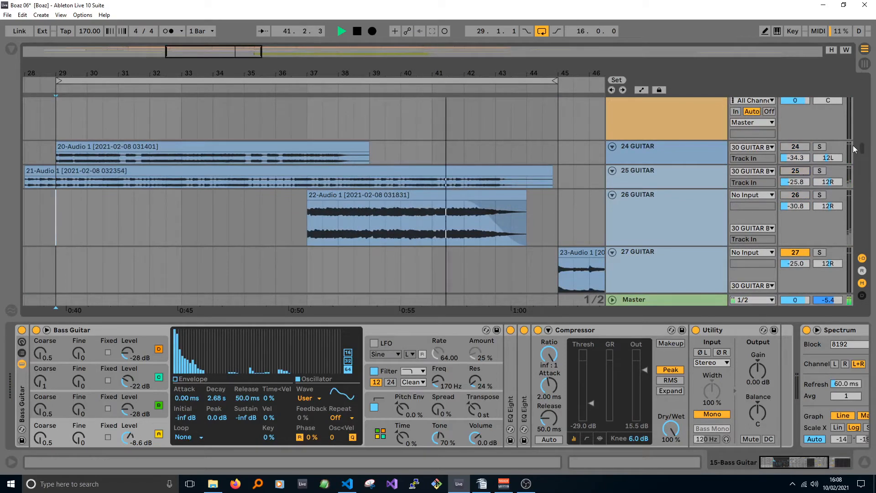
left_click_drag(862, 146, 863, 127)
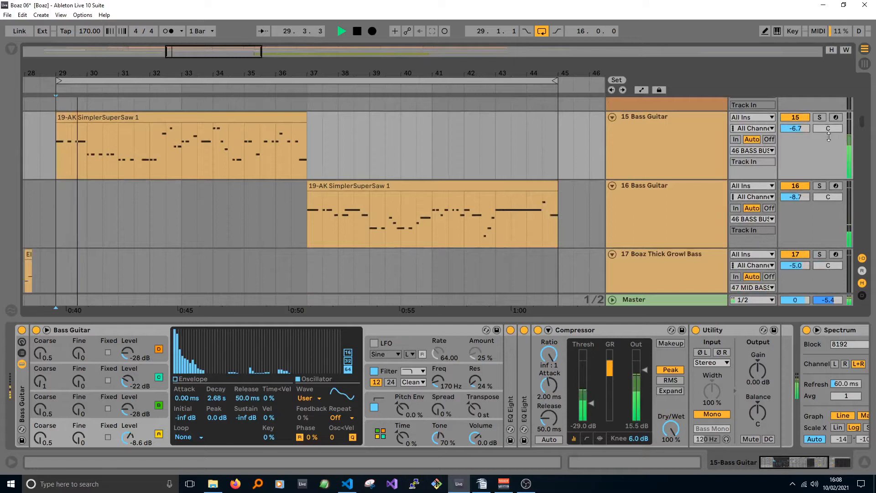
- Solo Bass Guitar track 15 and then Bass Guitar track 16 to audition each bass part, and stop playback
left_click(820, 117)
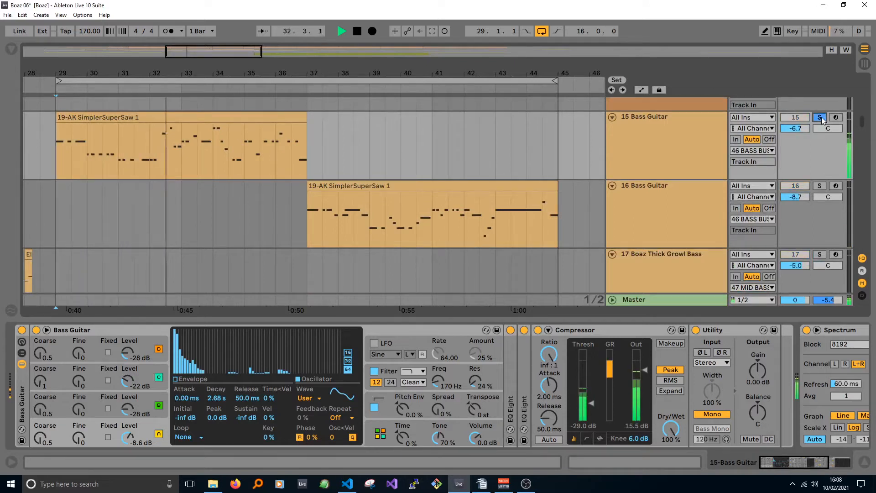
left_click(820, 186)
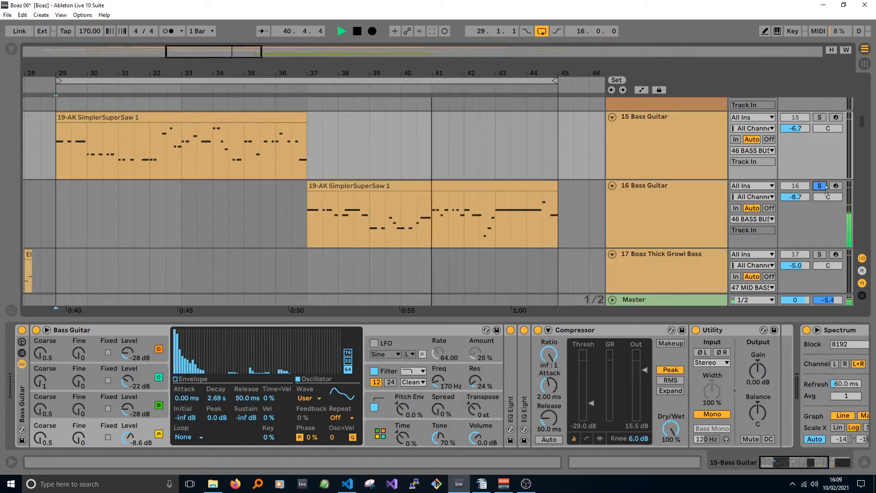
key("space")
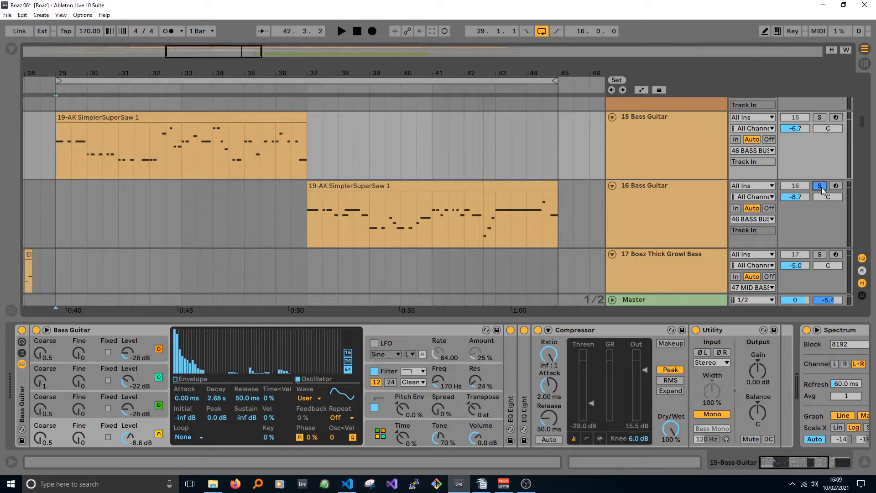
- Compare the device settings of Bass Guitar tracks 15 and 16, select the clip on track 15, and unsolo track 16
left_click(675, 130)
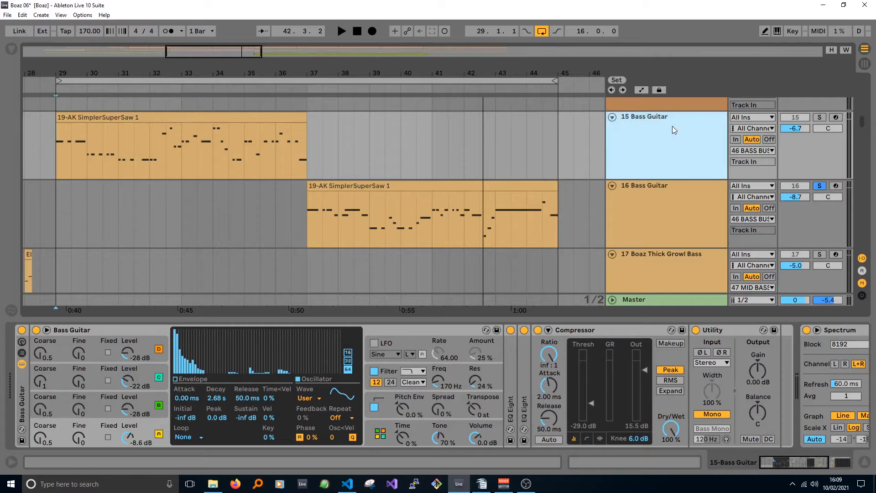
left_click(663, 238)
left_click(145, 333)
left_click(145, 333)
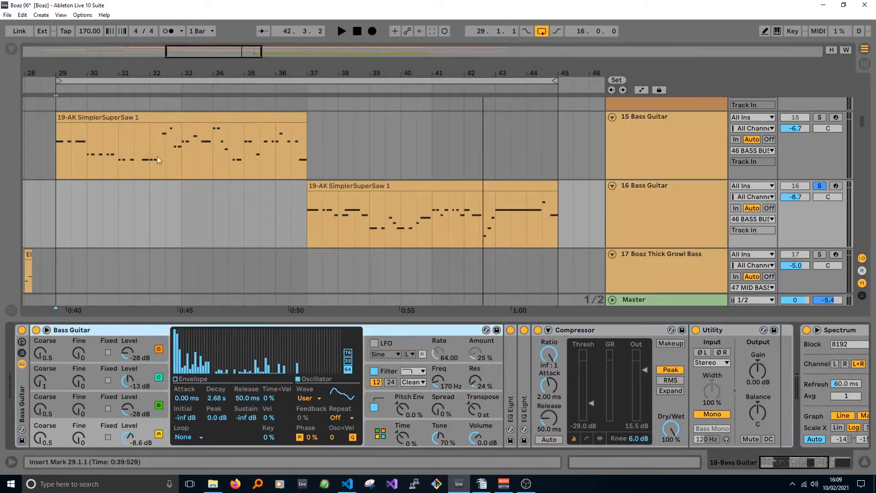
left_click(172, 119)
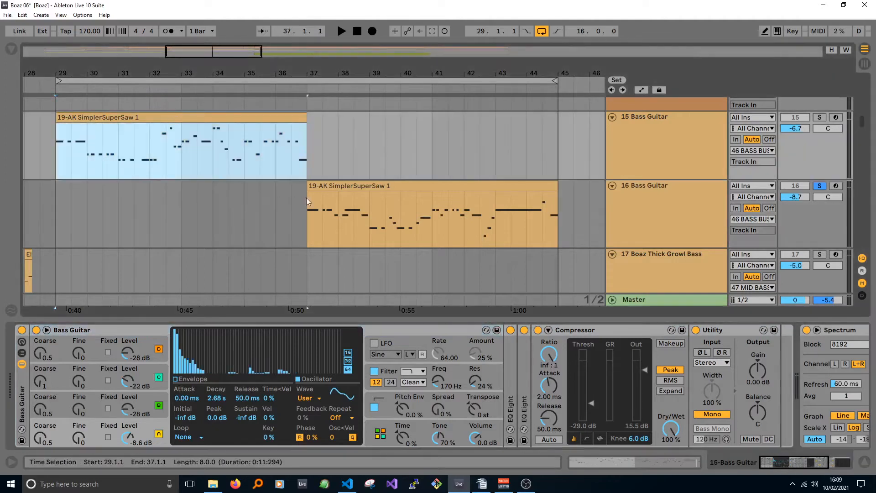
left_click(820, 187)
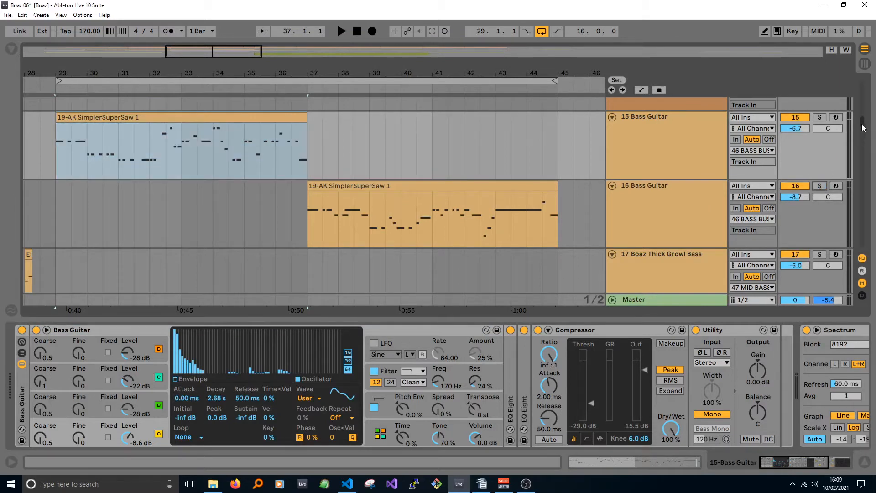
- Play the loop again and unmute guitar tracks 24, 25 and 26
scroll(863, 136, "down", 5)
left_click_drag(863, 136, 862, 155)
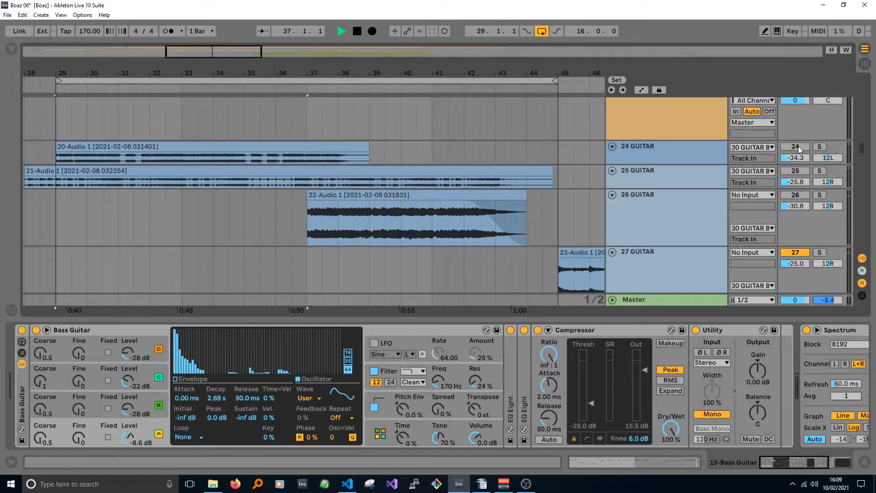
left_click(798, 148)
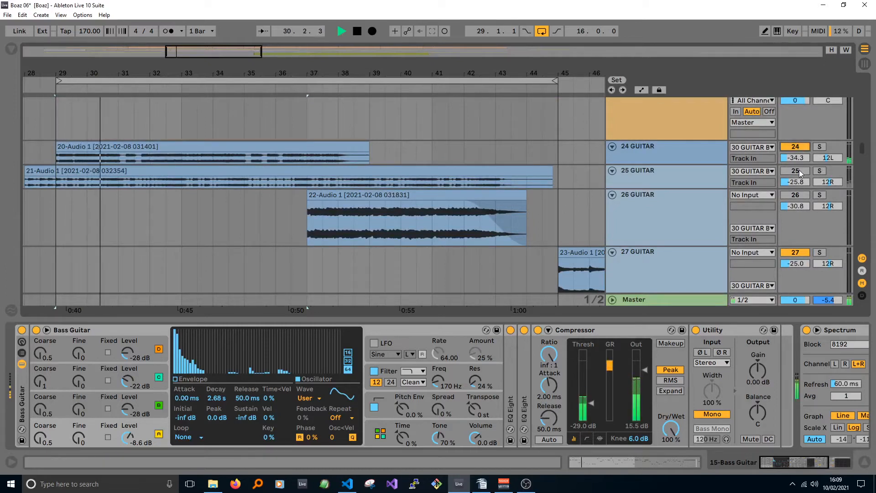
left_click(799, 172)
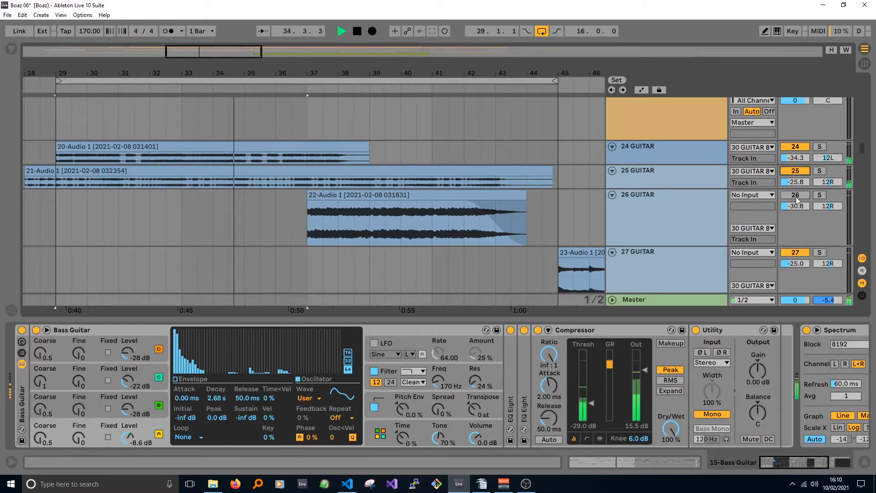
- Solo guitar tracks 24, 25 and 26 together, audition track 26 alone, and clear the solo after stopping playback
left_click(822, 147)
left_click(820, 171, "ctrl")
left_click(820, 194, "ctrl")
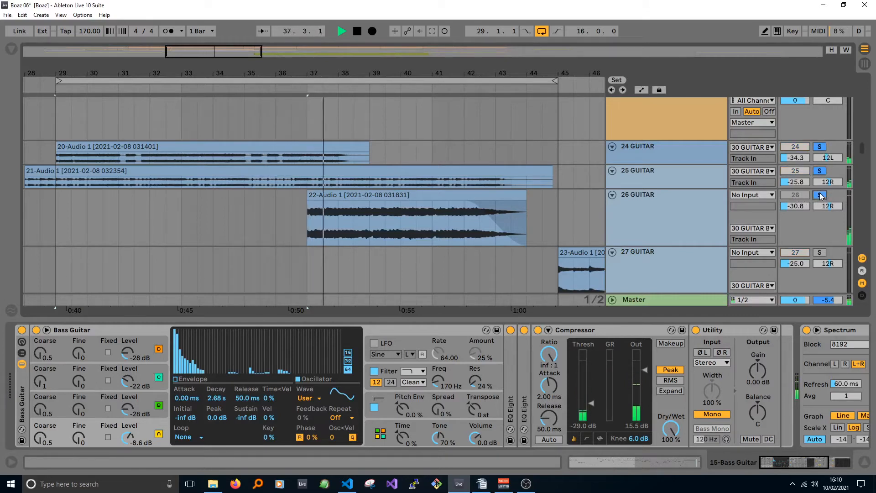
left_click(820, 195)
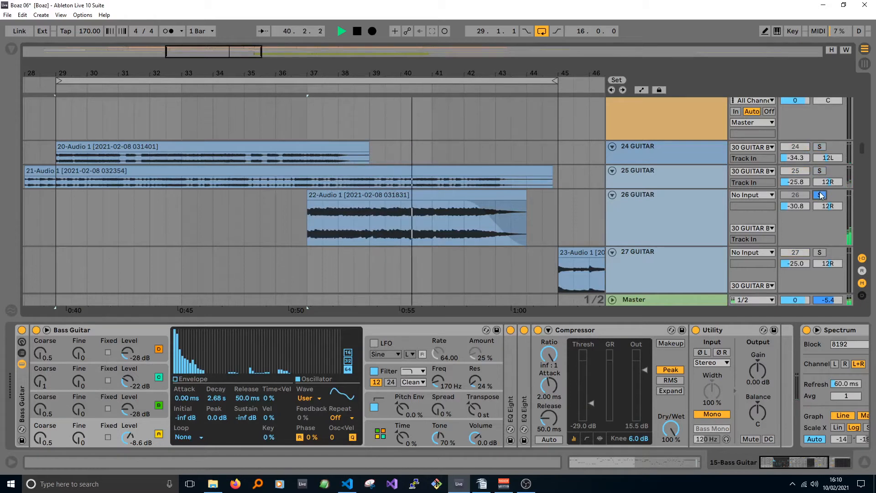
key("space")
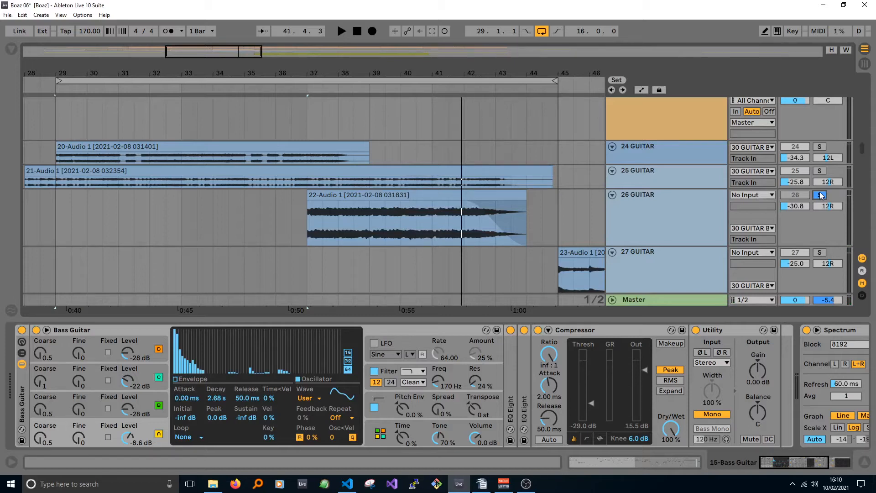
left_click(821, 195)
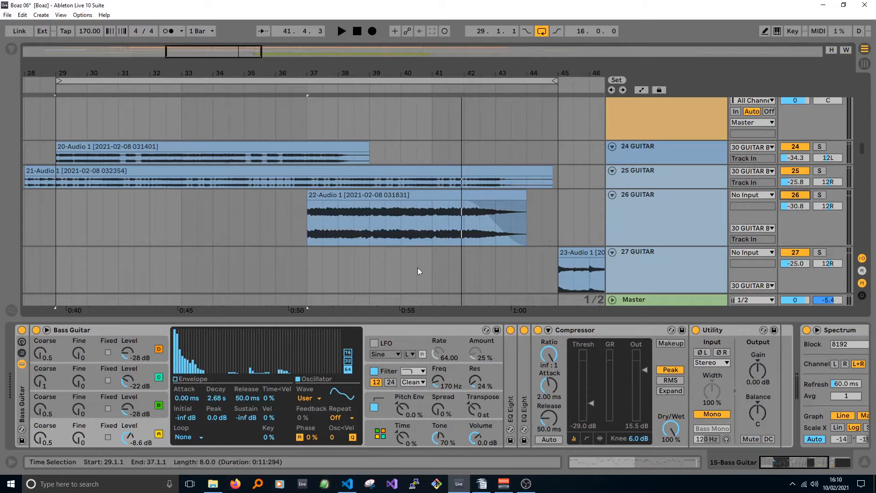
- Open the Kontakt instrument on track 23 and reposition its Electric Sunburst window
scroll(470, 251, "up", 1)
scroll(470, 251, "up", 1)
left_click(637, 190)
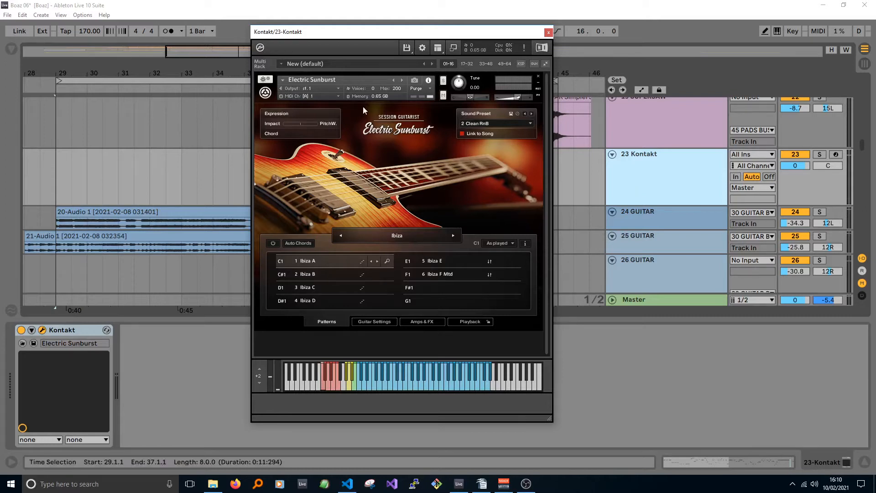
left_click_drag(406, 31, 413, 31)
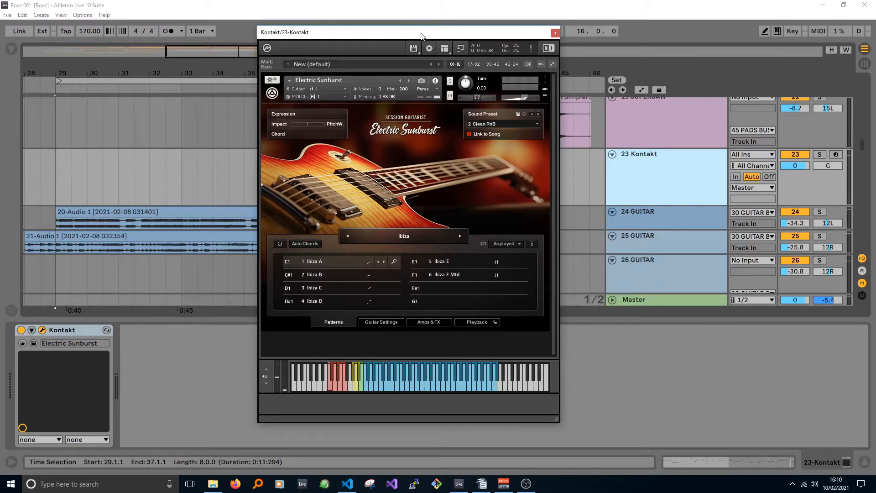
left_click_drag(421, 33, 421, 30)
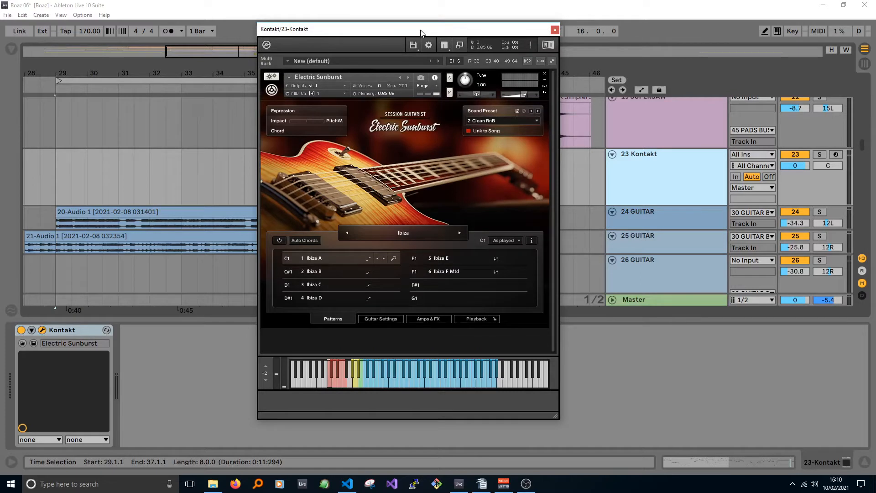
left_click_drag(420, 32, 422, 32)
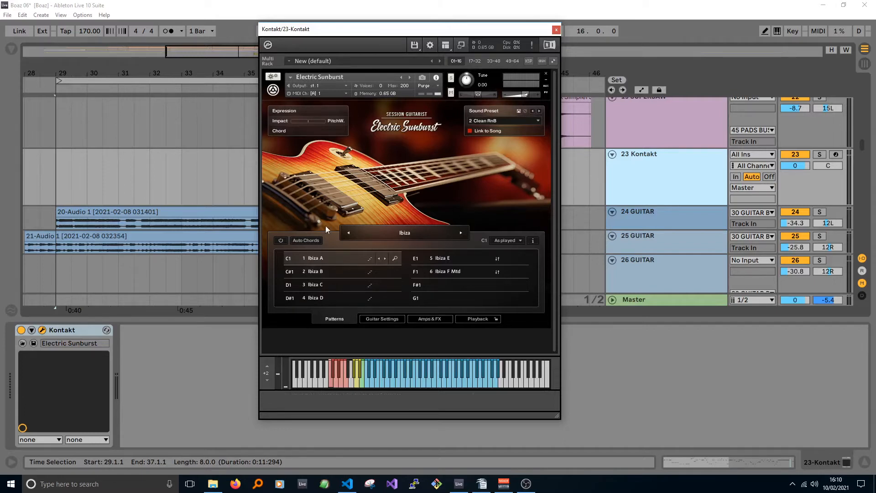
- Examine Electric Sunburst's song browser and its Amps & FX page, and return to the Patterns page
left_click(407, 230)
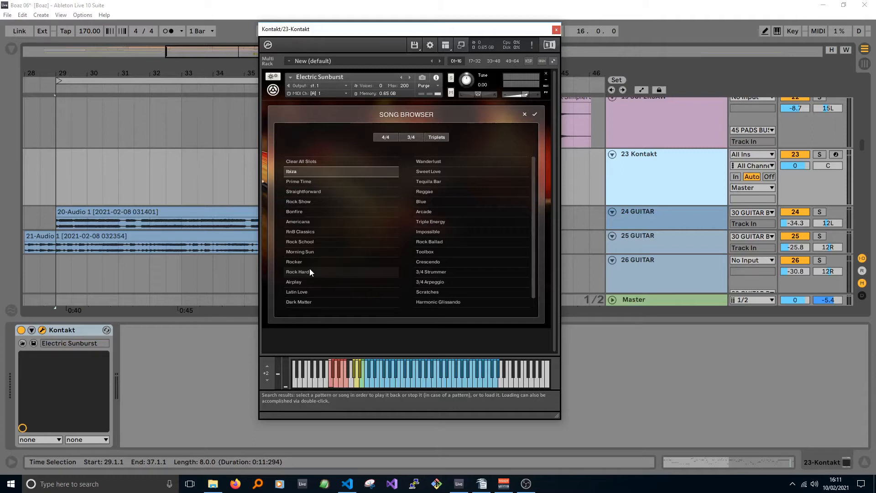
left_click(525, 115)
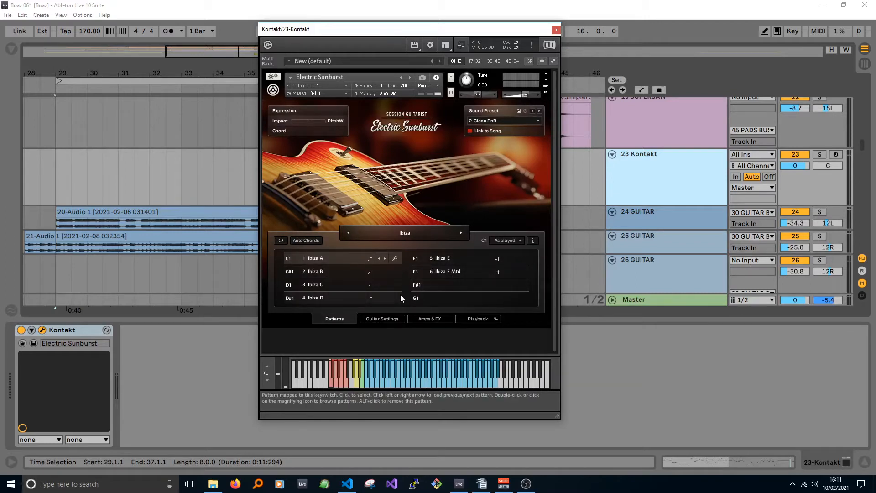
left_click(413, 316)
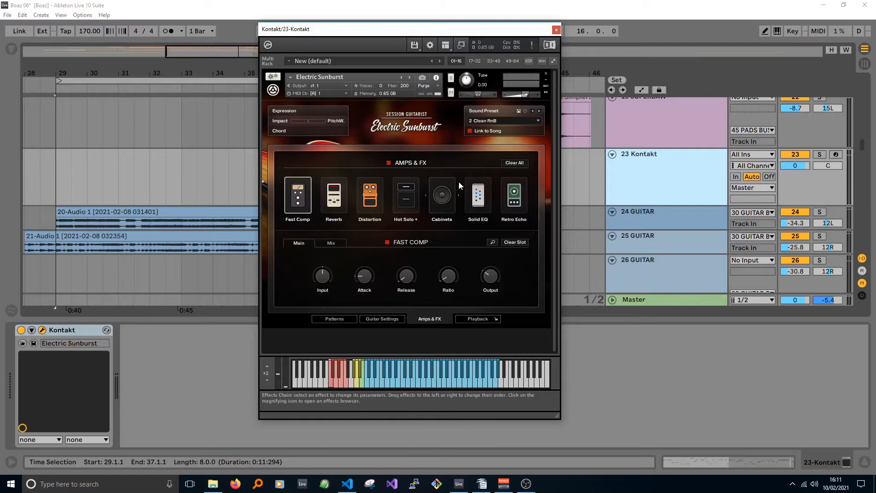
left_click(342, 320)
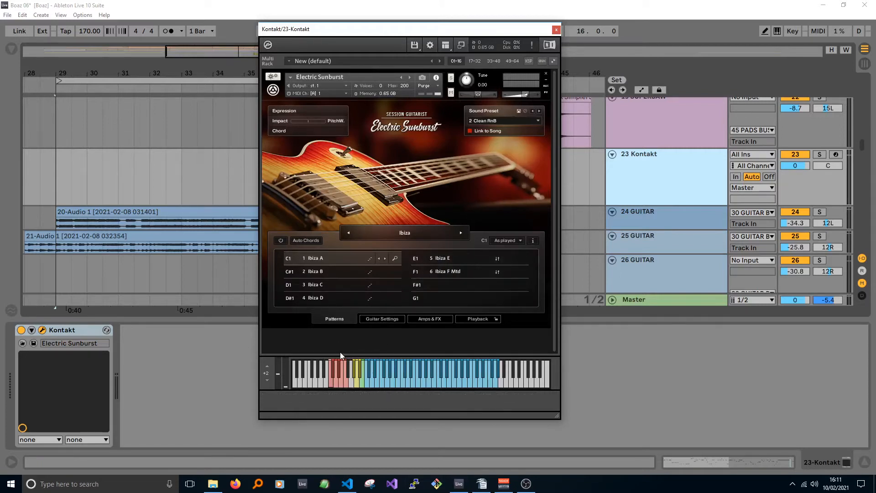
- Try the Ibiza pattern keyswitches on Kontakt's keyboard, finish on C1 (Ibiza A), and close the instrument window
left_click(344, 382)
left_click(339, 382)
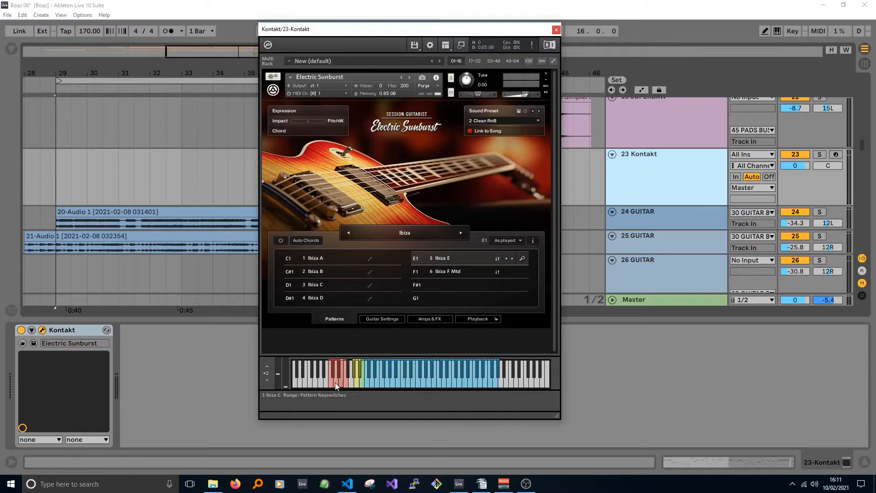
left_click(335, 383)
left_click(330, 383)
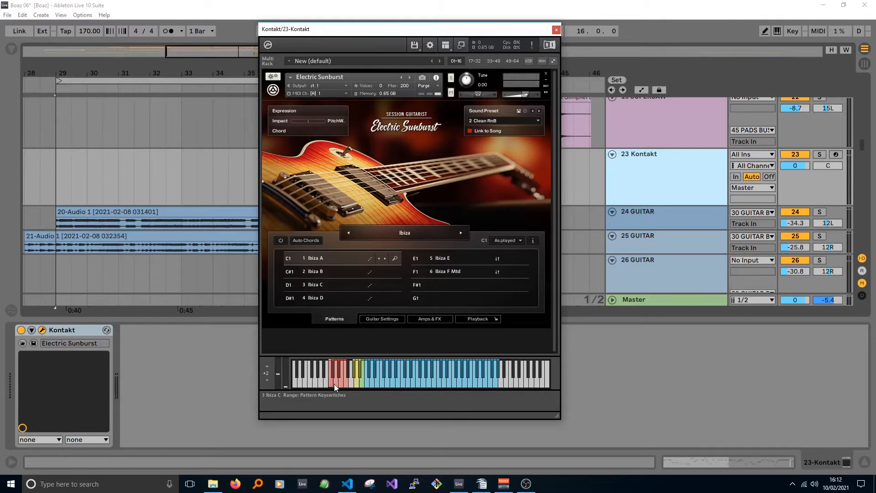
left_click(556, 30)
- Duplicate Bass Guitar track 15
scroll(590, 204, "down", 1)
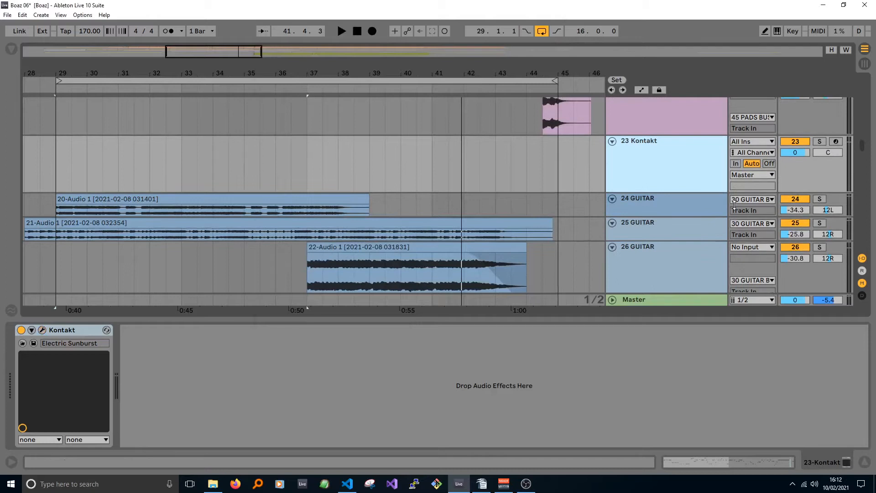
scroll(481, 231, "up", 5)
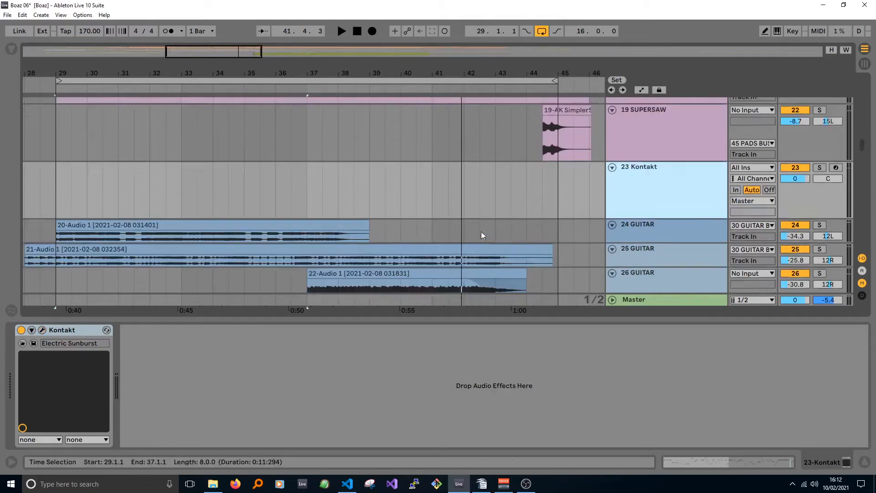
scroll(485, 230, "up", 15)
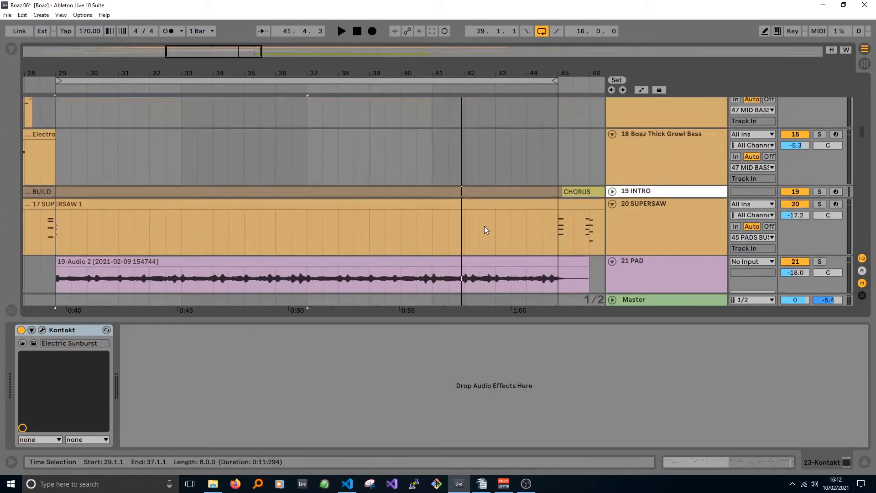
scroll(484, 226, "up", 5)
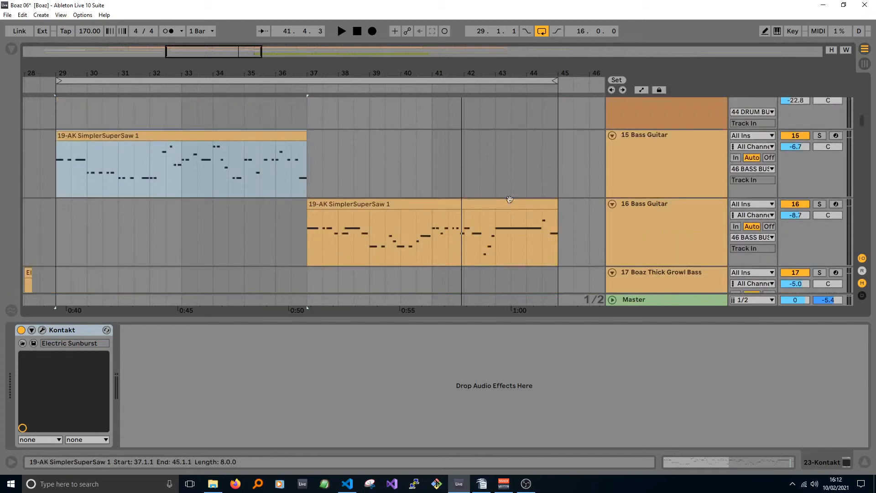
left_click(636, 148)
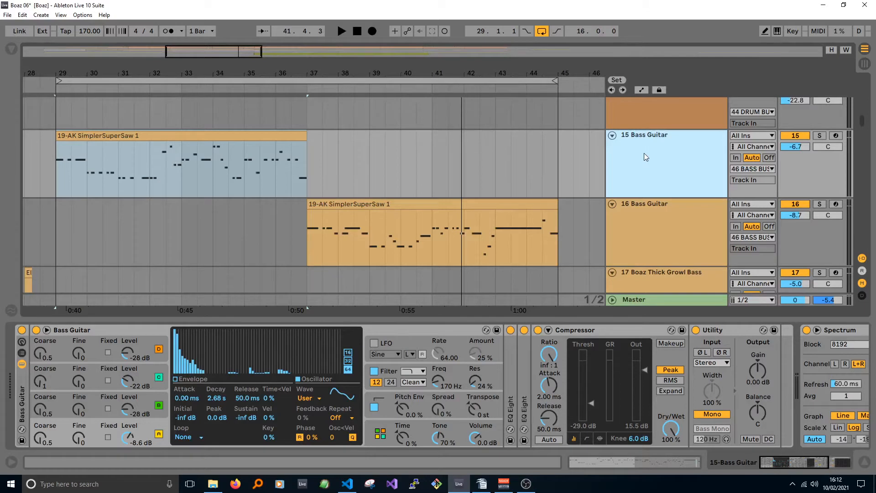
key("ctrl+d")
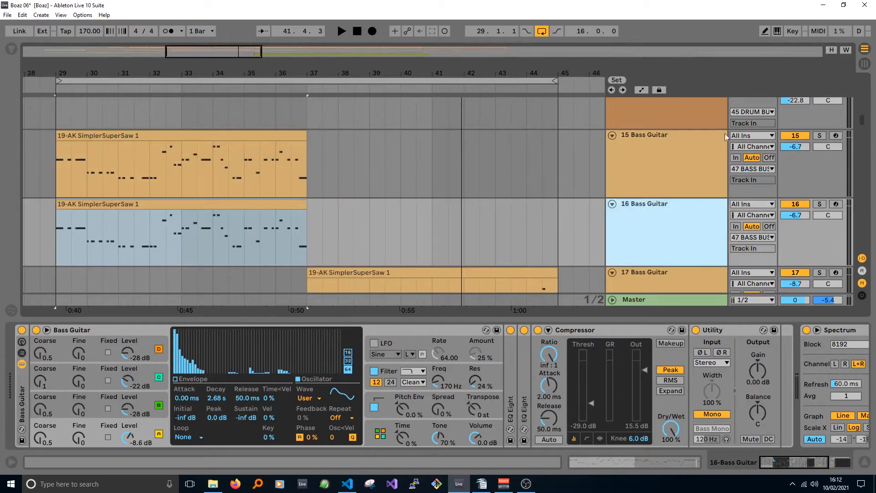
- Mute the original Bass Guitar track 15 and arm the duplicate, track 16, for recording
left_click(785, 139)
left_click(652, 240)
left_click(836, 204)
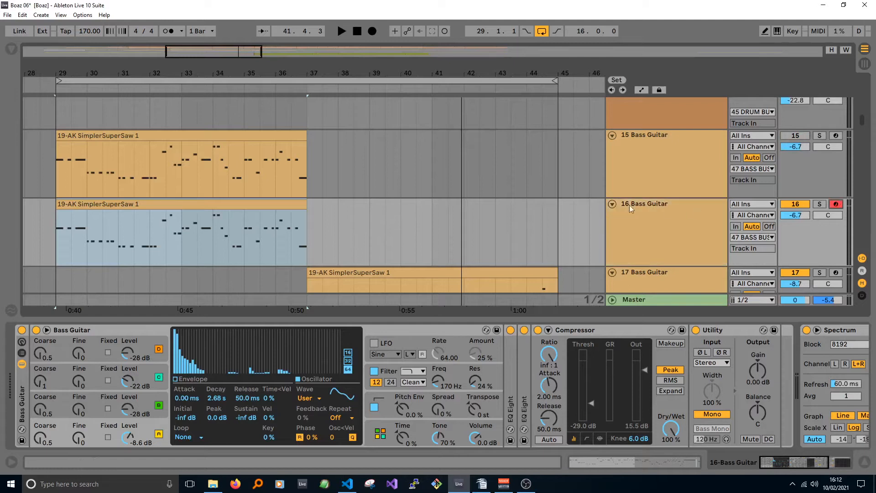
- Select track 16 Bass Guitar and its Bass Guitar synth device
scroll(640, 207, "down", 3)
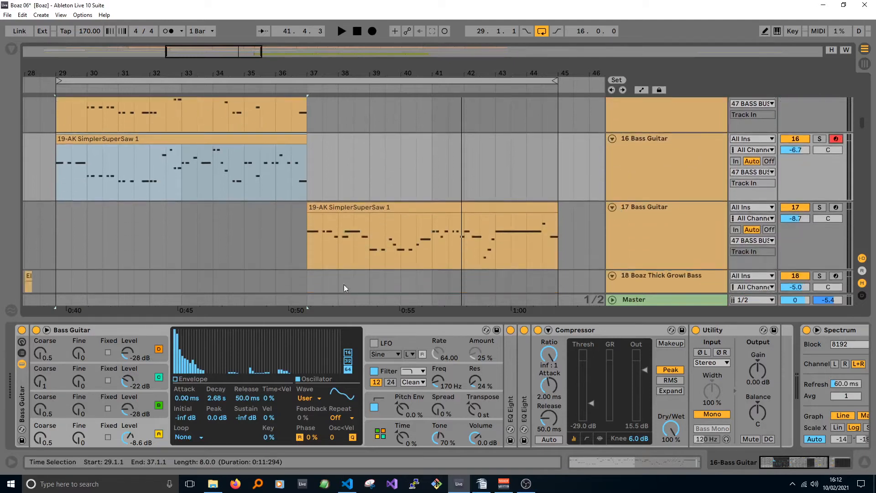
left_click(152, 329)
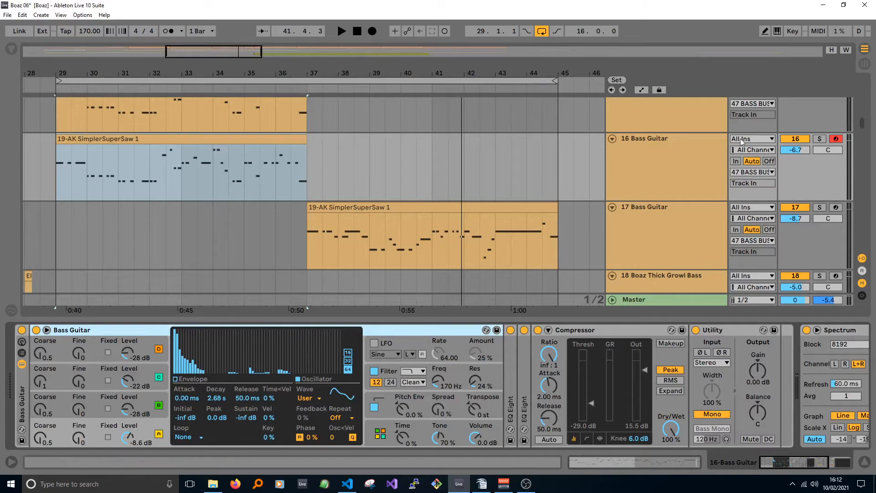
scroll(650, 145, "up", 2)
scroll(672, 119, "down", 2)
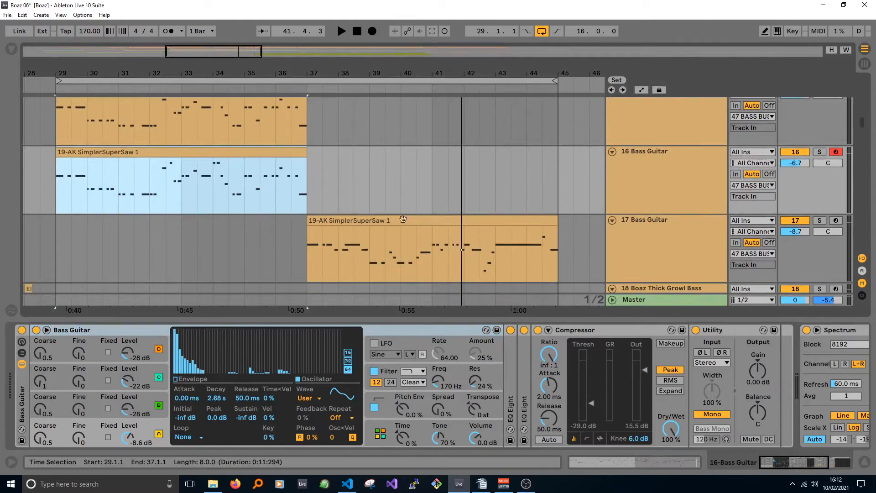
left_click(657, 182)
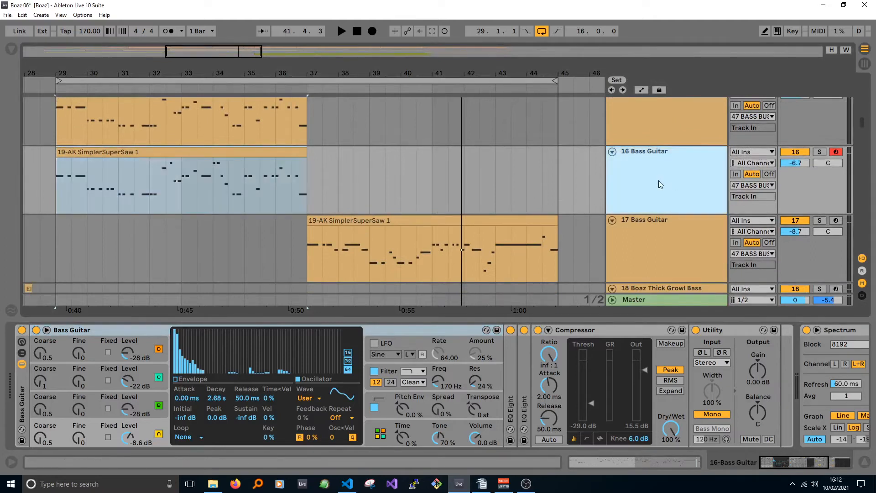
left_click(94, 329)
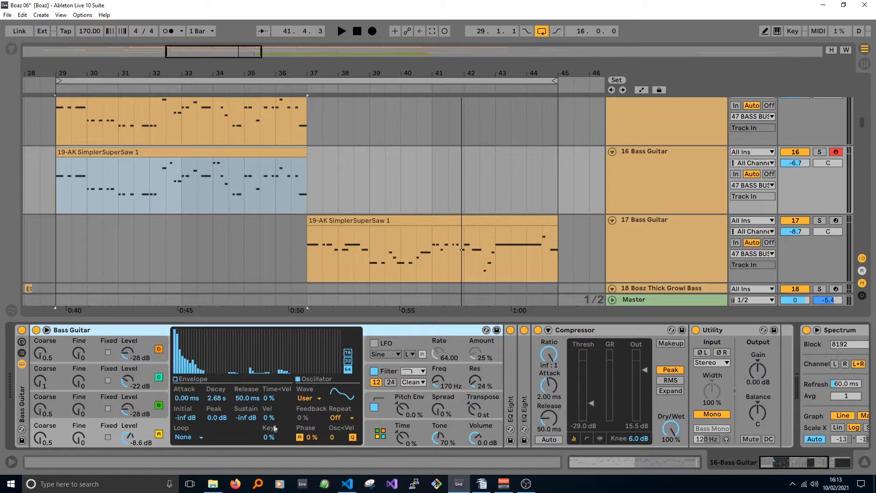
- Switch oscillator C off and on again, and try adjusting its level
left_click(158, 377)
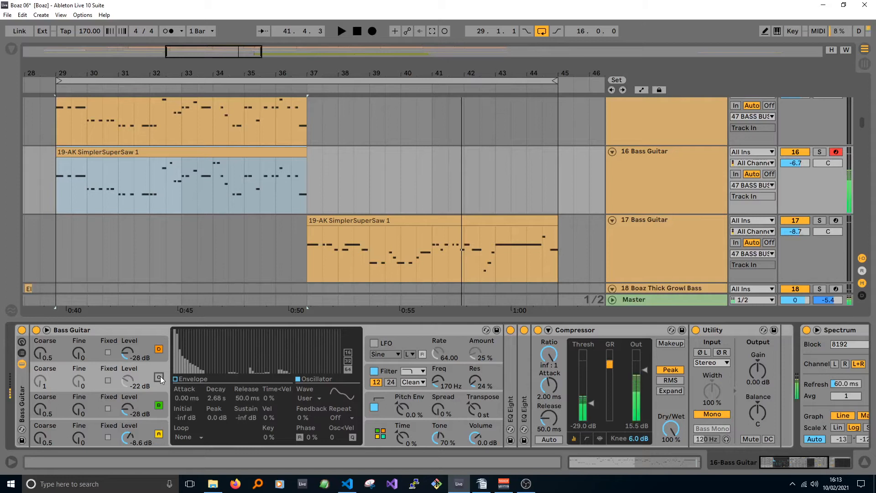
left_click(159, 377)
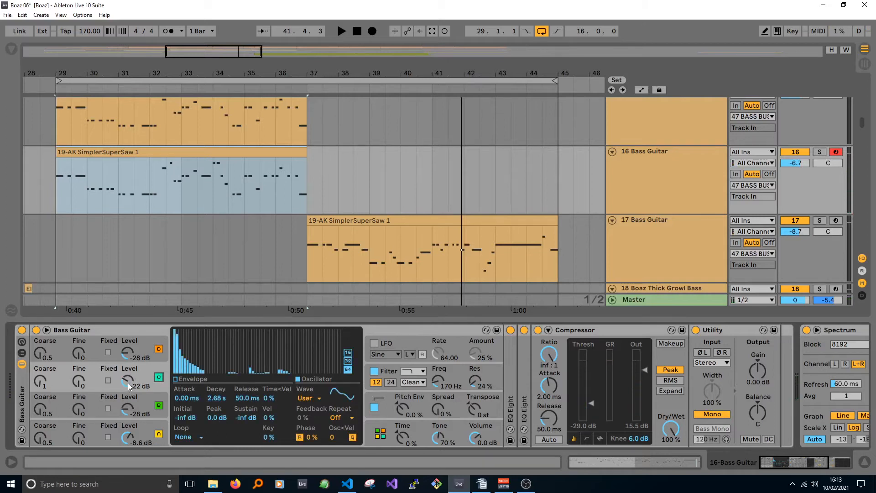
left_click_drag(128, 383, 131, 363)
- Examine the settings of oscillators D, C, B and A, including oscillator A's envelope and drawn harmonics
left_click(142, 353)
left_click(144, 378)
left_click(147, 404)
left_click(144, 428)
left_click(143, 406)
left_click(147, 425)
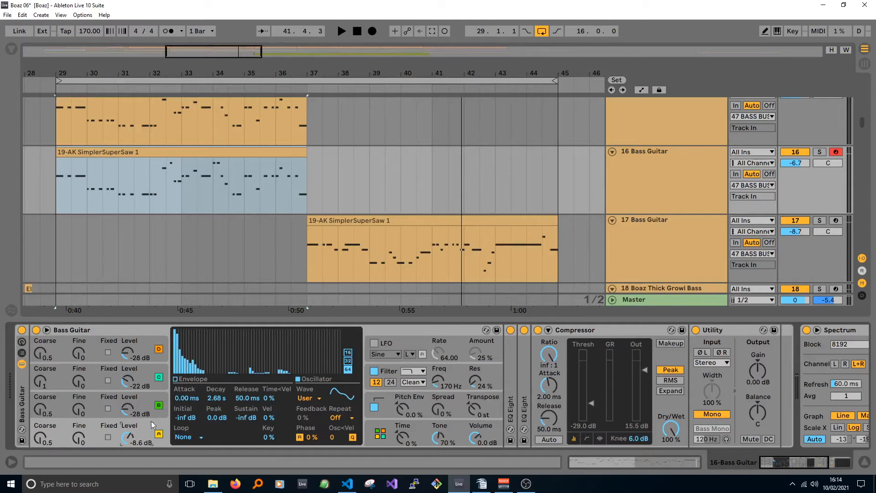
left_click(201, 380)
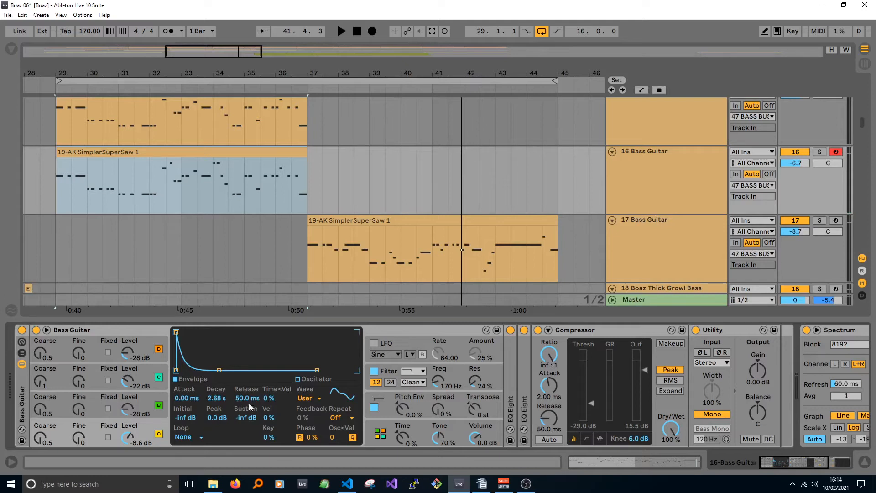
left_click(310, 379)
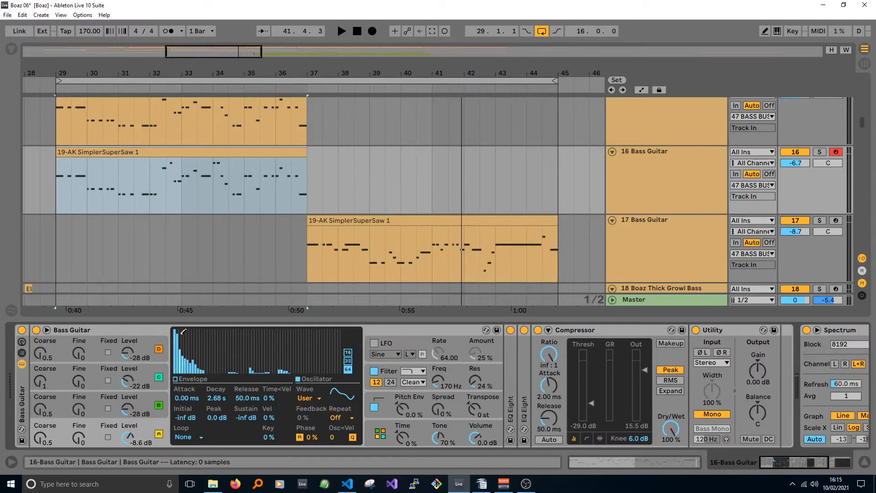
left_click_drag(177, 332, 199, 365)
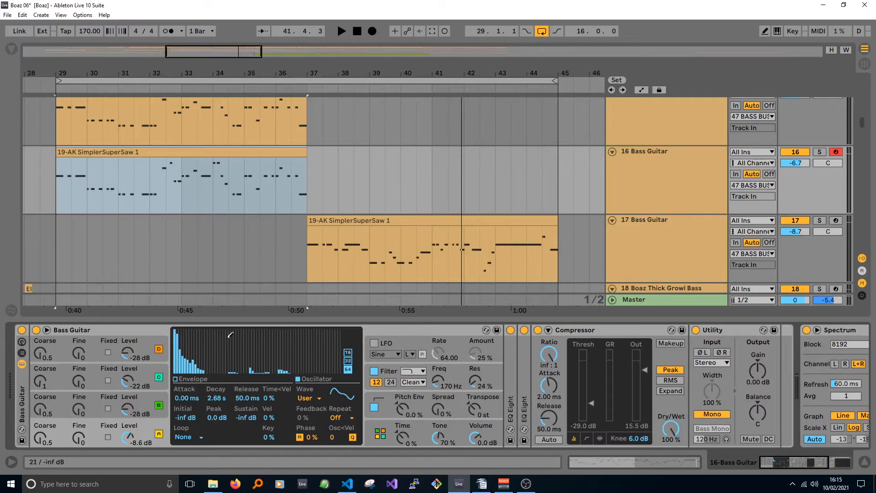
- Solo track 16 Bass Guitar and start loop playback
scroll(328, 274, "up", 1)
scroll(328, 274, "up", 3)
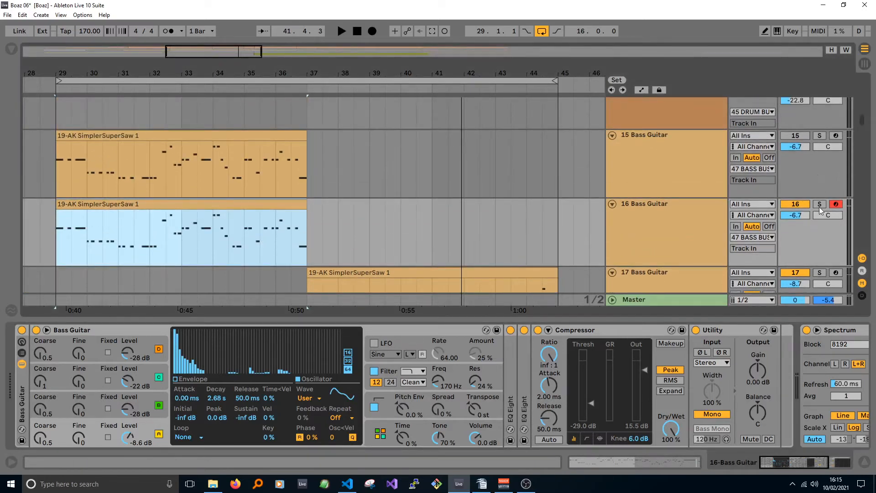
left_click(819, 204)
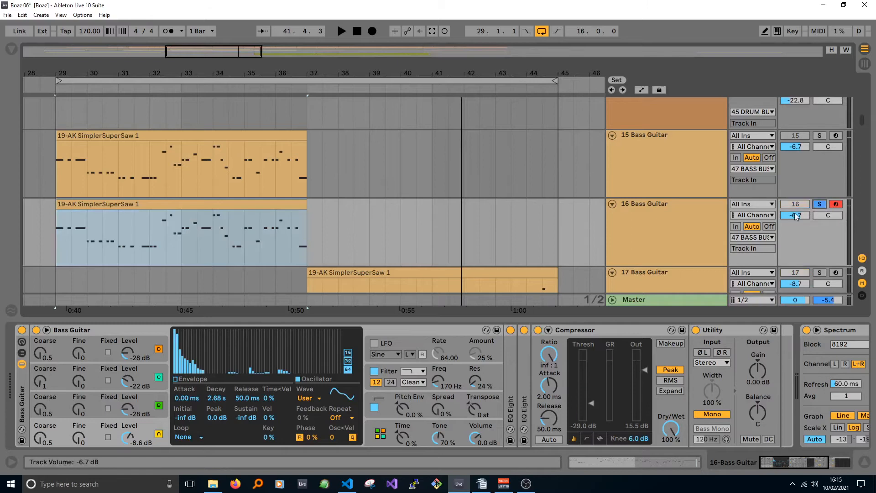
key("space")
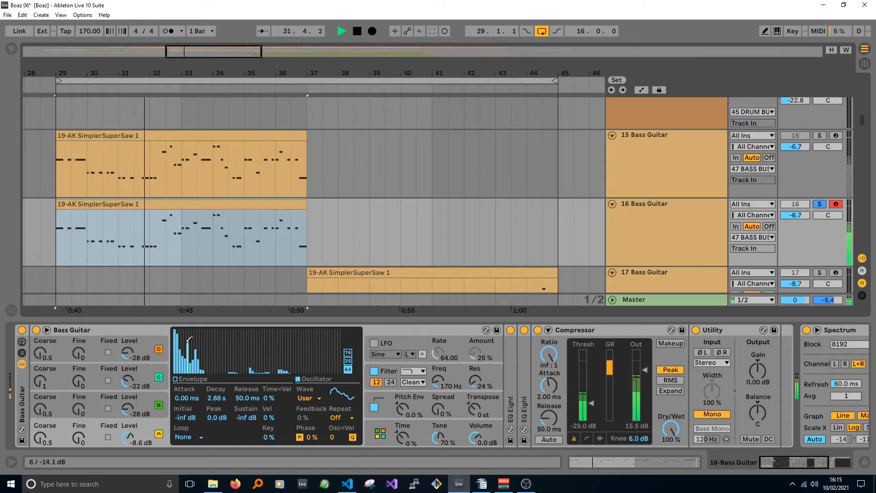
- Redraw oscillator A's harmonics during playback, raising several upper partials and reshaping the lowest ones
left_click(235, 345)
left_click_drag(235, 346, 234, 363)
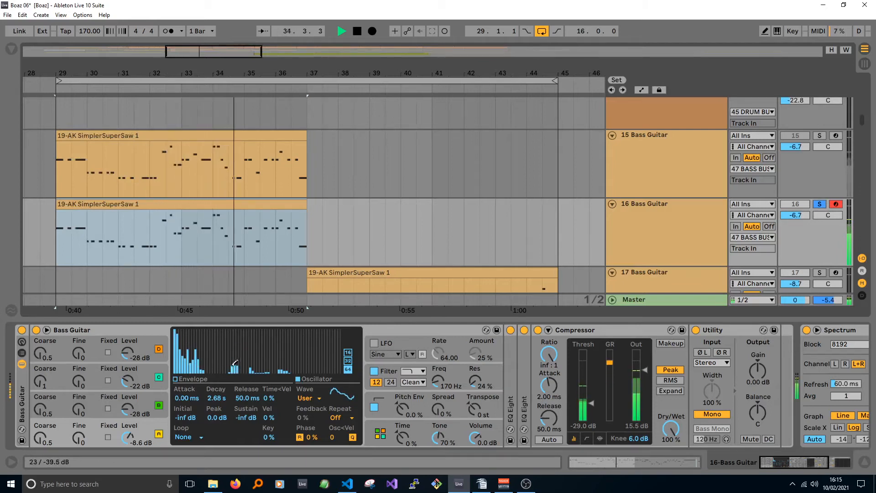
left_click_drag(234, 363, 264, 359)
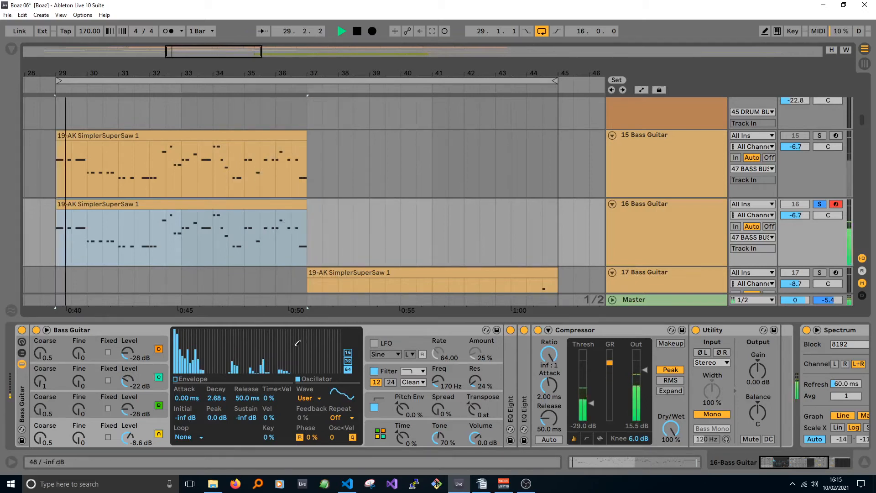
left_click(290, 365)
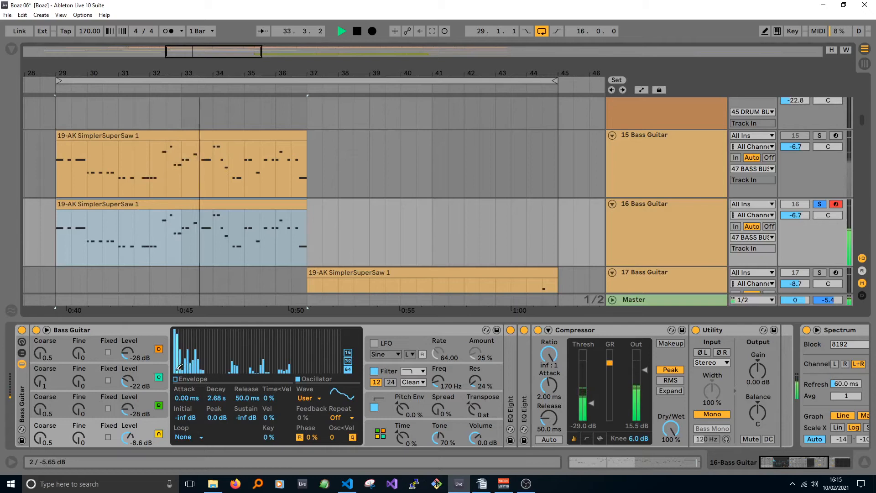
left_click_drag(178, 369, 176, 332)
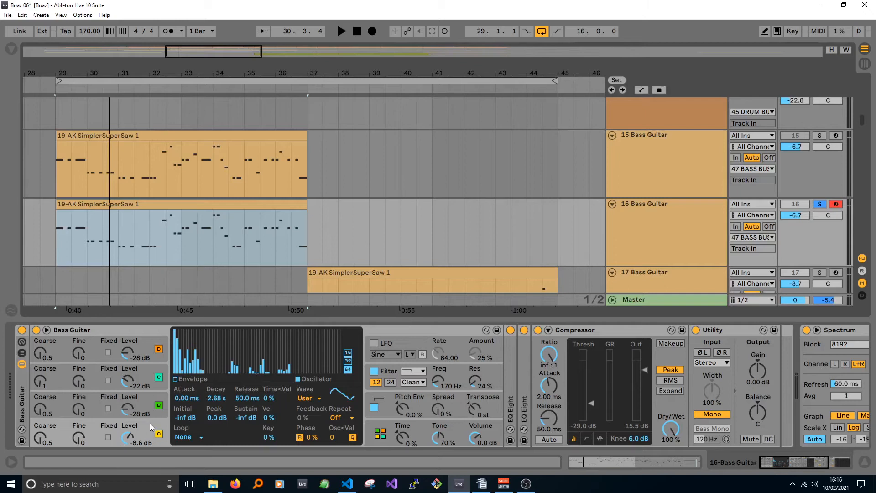
- Compare the envelope and harmonic displays of oscillator A with those of oscillator B
left_click(185, 379)
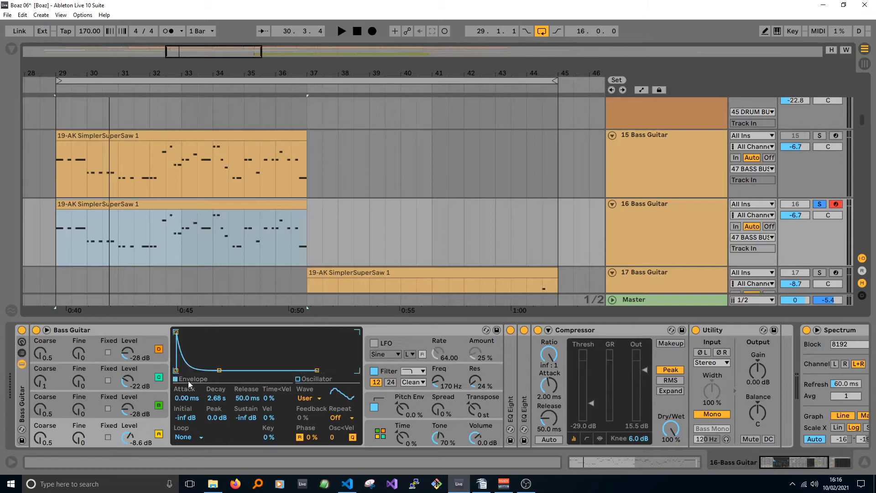
left_click(313, 379)
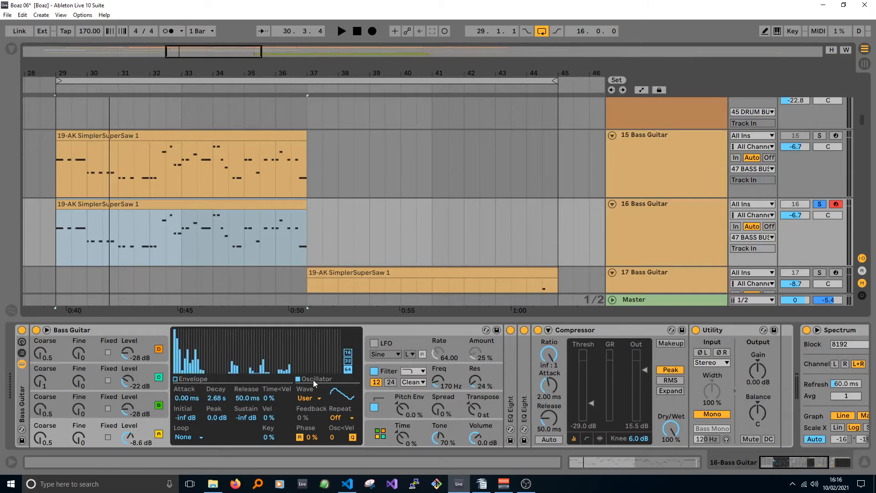
left_click(144, 404)
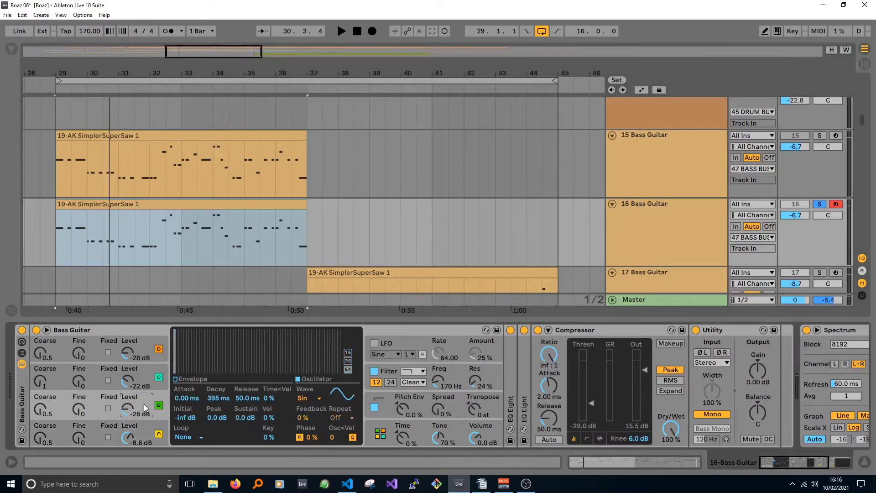
left_click(179, 381)
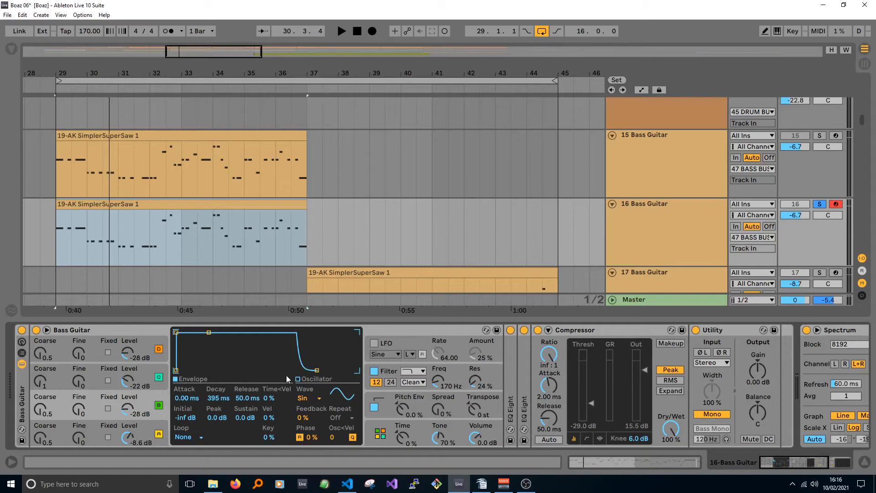
left_click(301, 379)
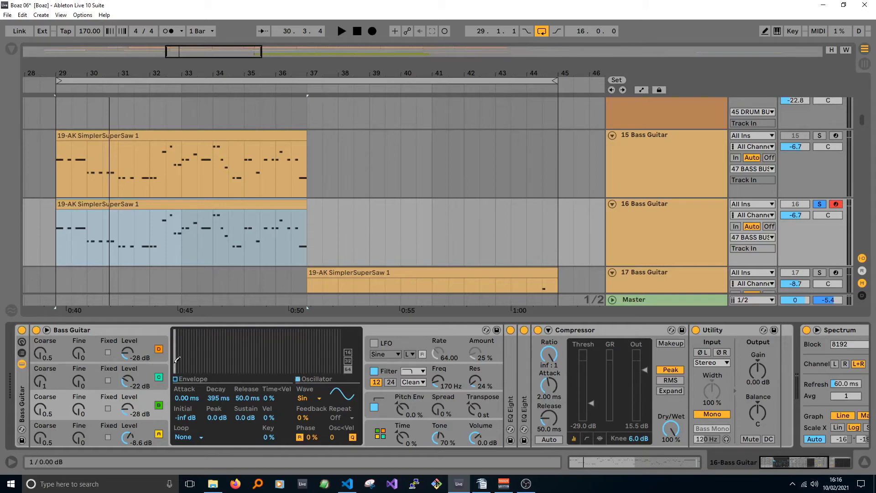
- Draw a series of lower harmonics into oscillator B's sine wave while the loop plays
key("space")
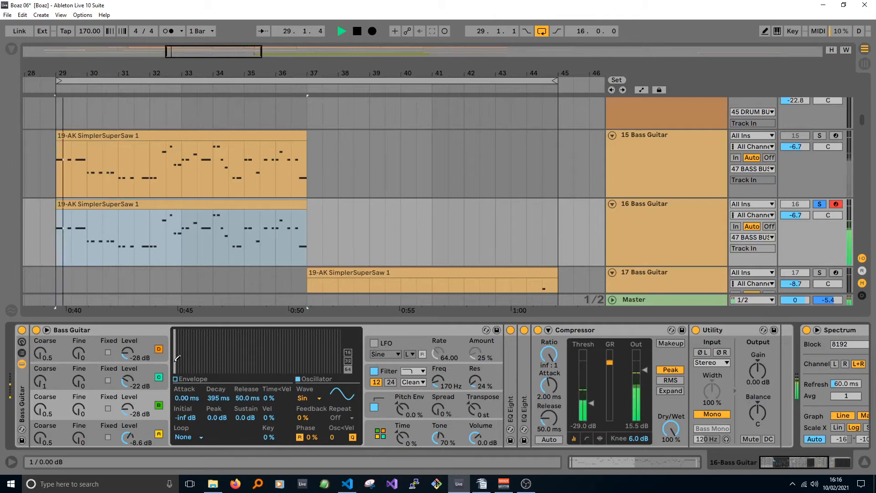
left_click_drag(178, 359, 175, 325)
mouse_move(188, 366)
left_mouse_down()
mouse_move(188, 344)
mouse_move(224, 368)
mouse_move(191, 359)
left_mouse_up()
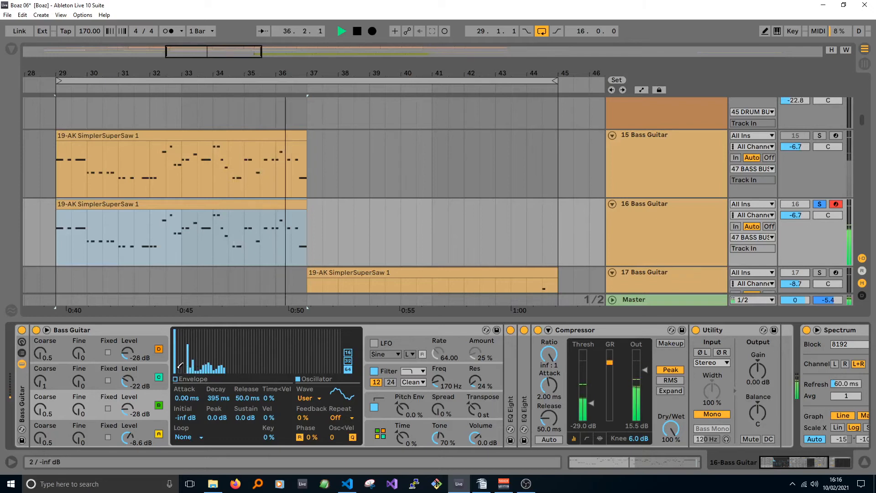
left_click_drag(190, 359, 183, 352)
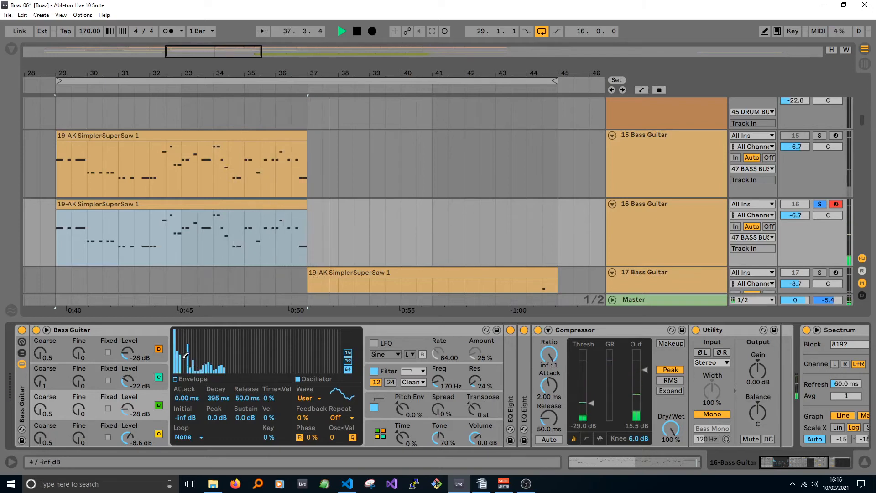
- Replay the loop, take track 16 out of solo to hear it in context, and solo it again
key("space")
key("space")
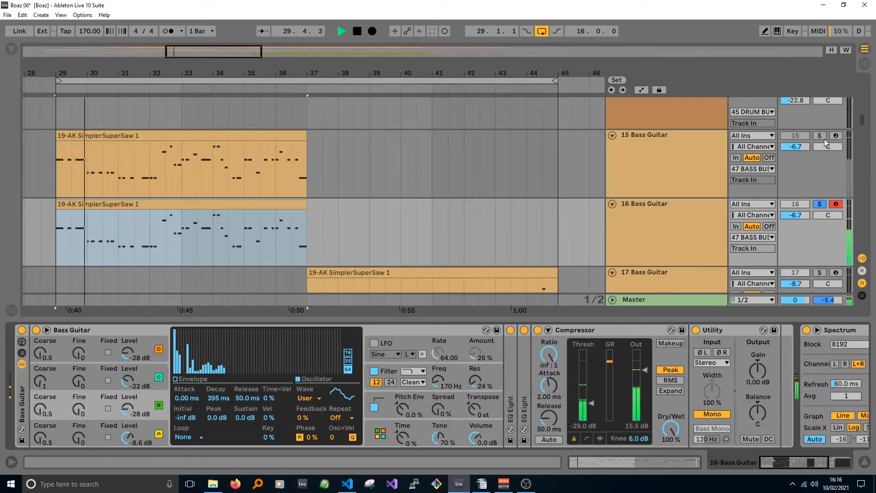
left_click(819, 205)
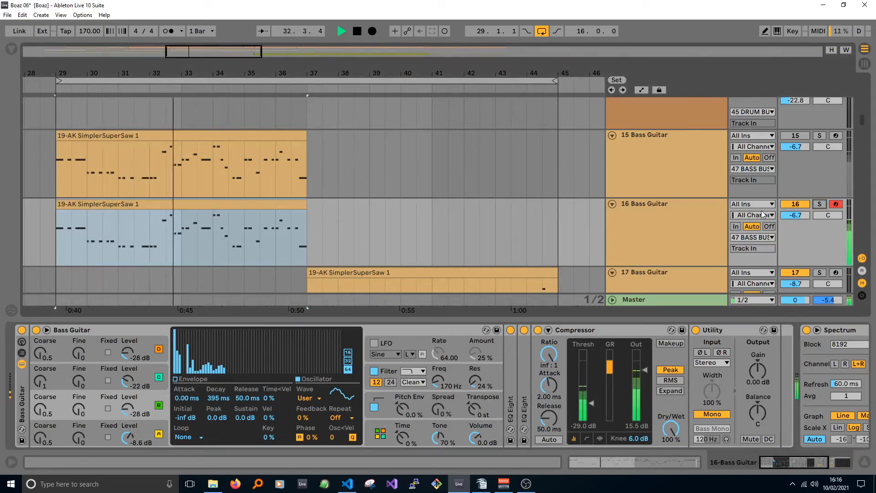
key("space")
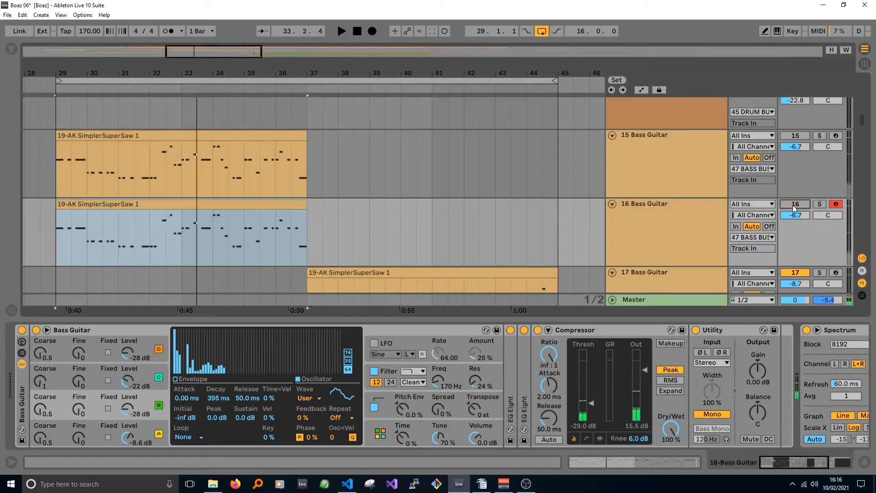
left_click(820, 204)
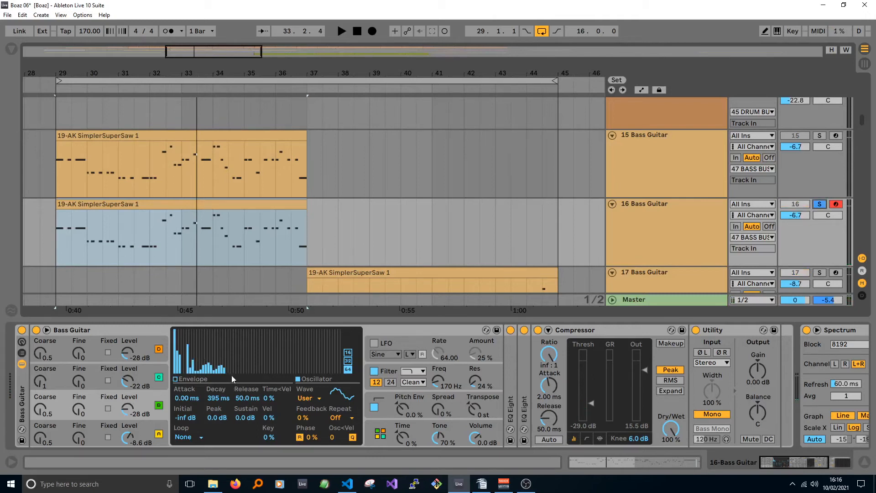
- Clear oscillator B's harmonics above the fundamental and lower its level to -inf dB during playback
mouse_move(231, 370)
left_mouse_down()
mouse_move(181, 371)
mouse_move(211, 370)
left_mouse_up()
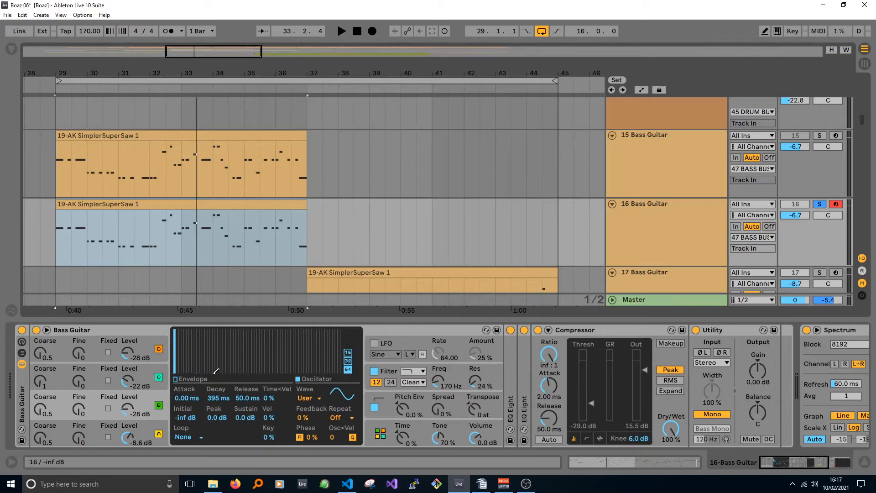
left_click(128, 409)
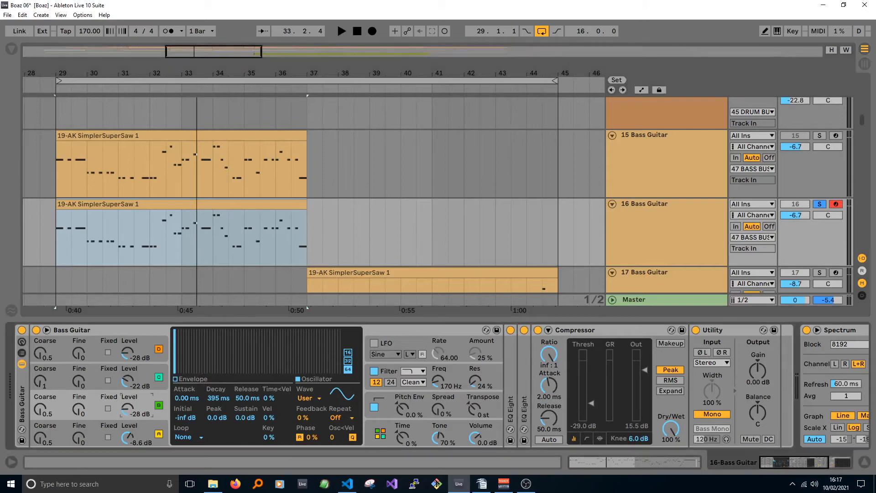
key("space")
left_click_drag(129, 409, 128, 429)
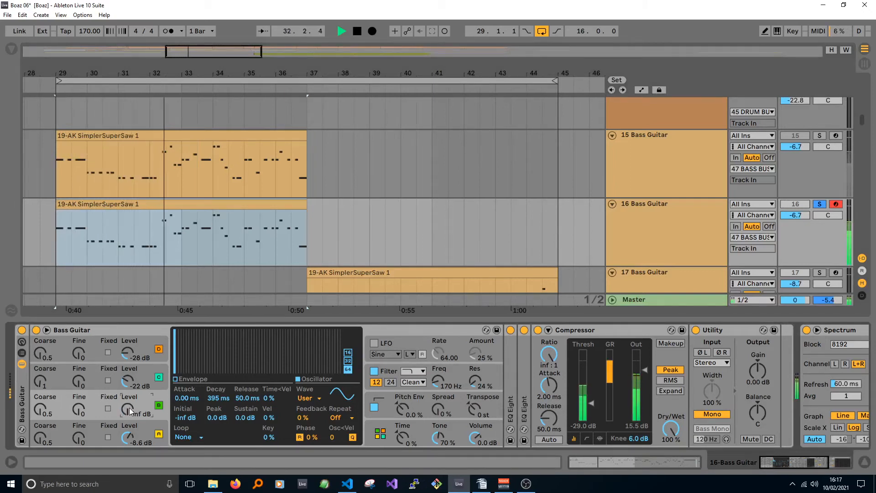
key("space")
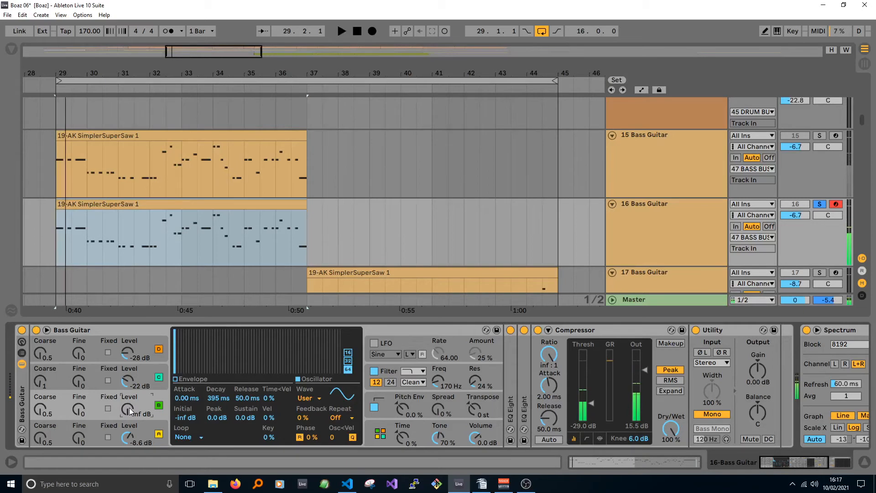
- Raise oscillator B's level to -22 dB and audition the loop
left_click_drag(130, 407, 130, 385)
key("space")
key("space")
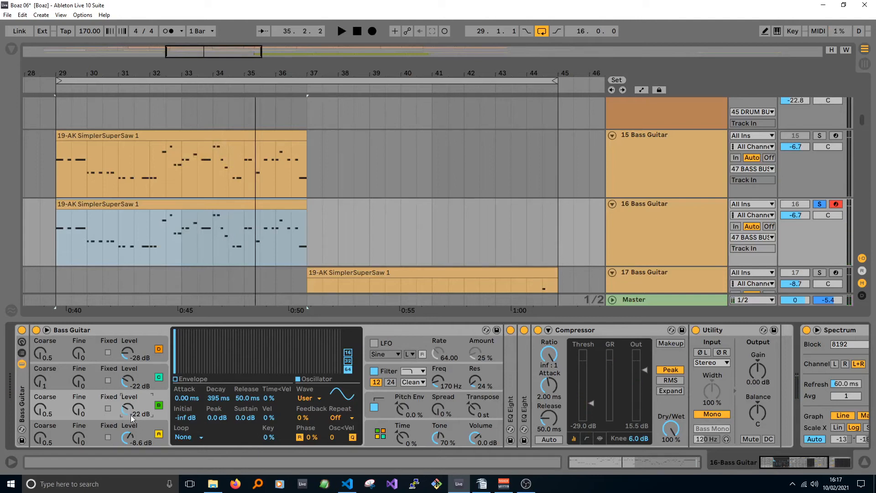
- Compare the harmonics displays of oscillators D, C and A in the bass synth
left_click(147, 376)
left_click(146, 342)
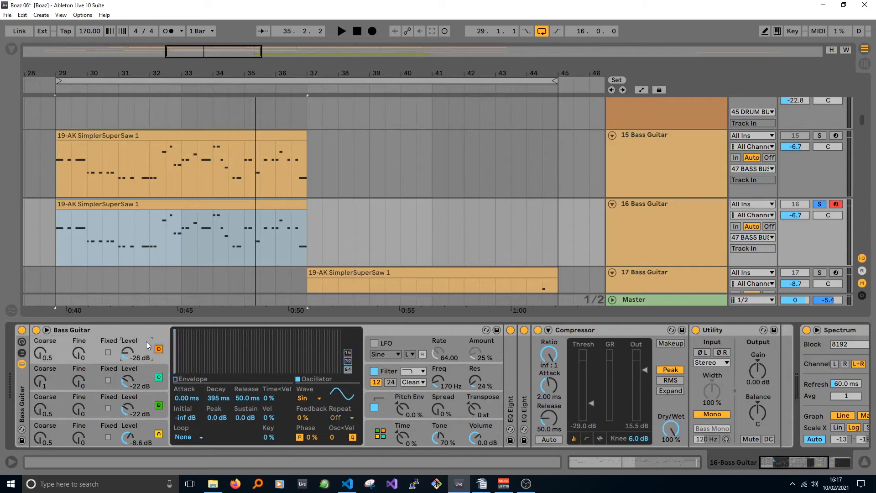
left_click(148, 372)
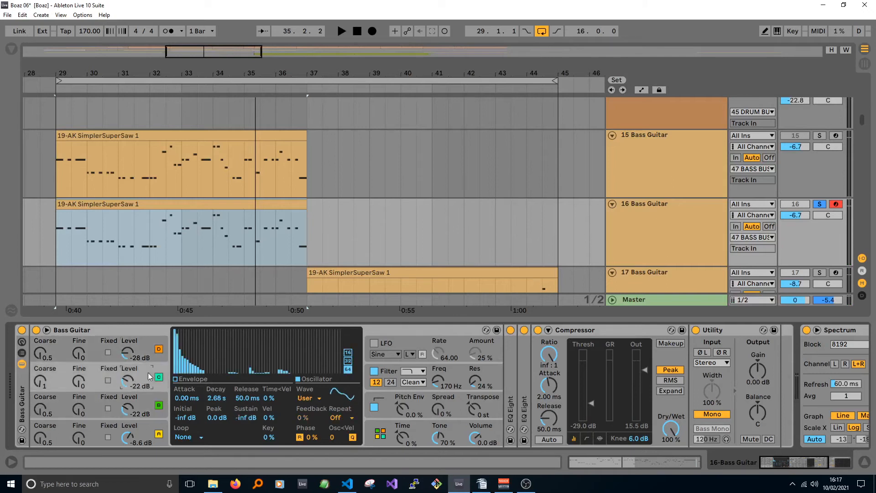
left_click(146, 428)
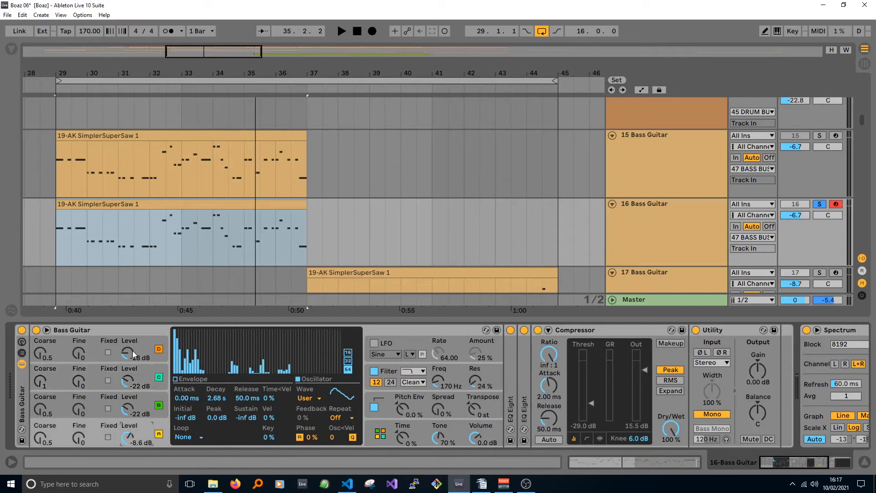
left_click(144, 371)
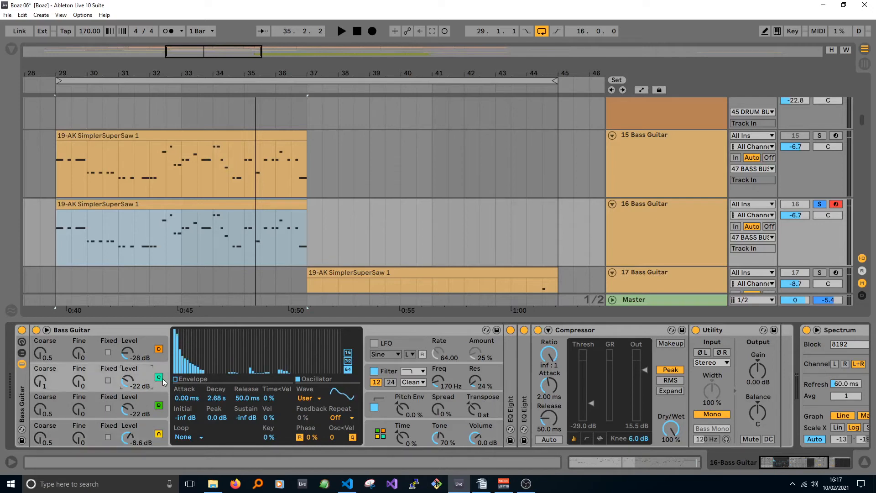
- Examine oscillator C's envelope, inspect the copy-from-oscillator options, and compare it with the envelopes of oscillators B and D
left_click(192, 379)
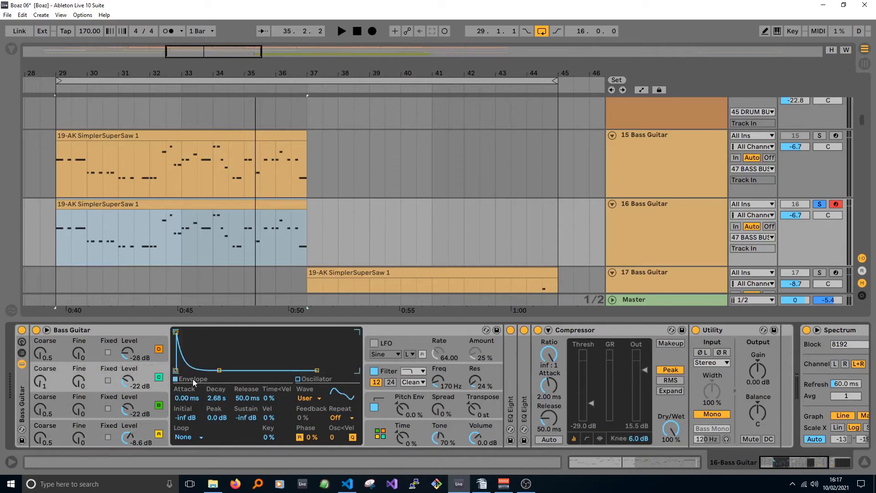
right_click(207, 348)
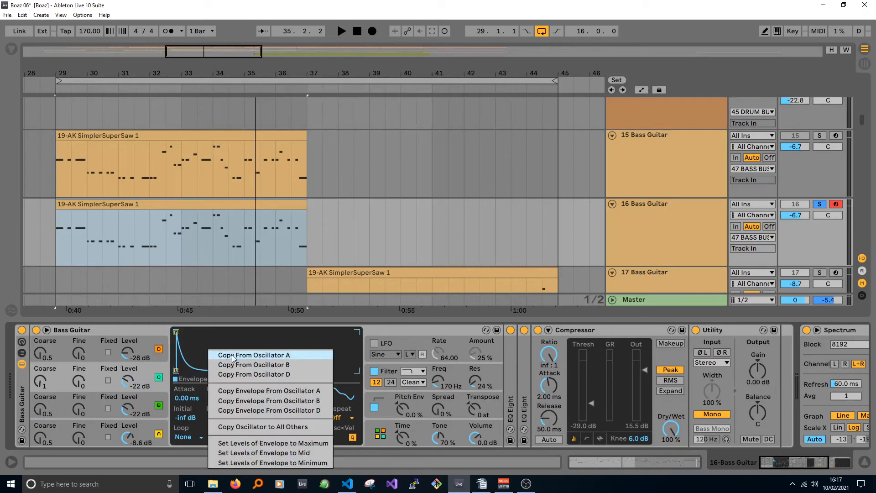
left_click(149, 404)
left_click(146, 343)
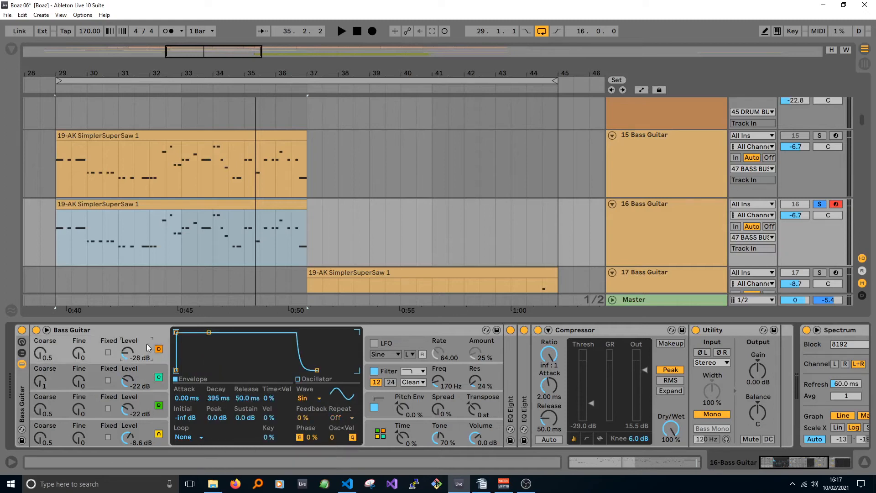
right_click(229, 353)
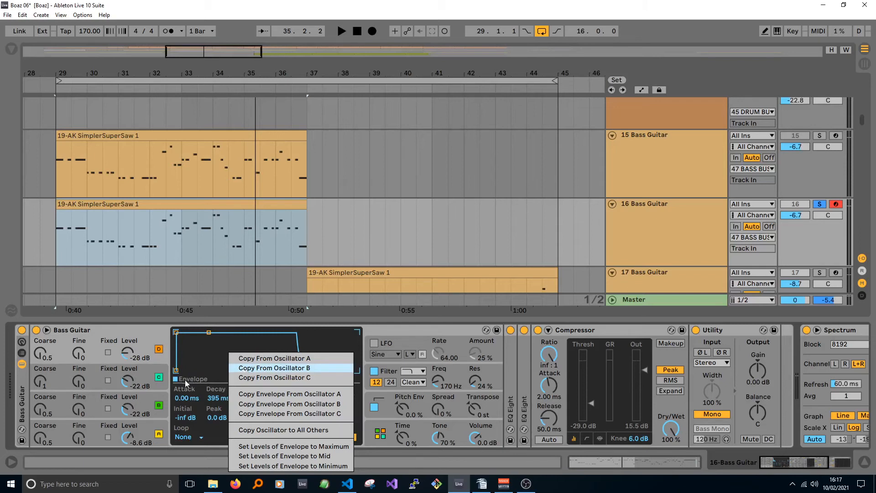
left_click(148, 368)
left_click(147, 368)
left_click(143, 349)
left_click(144, 371)
left_click(144, 347)
left_click(144, 372)
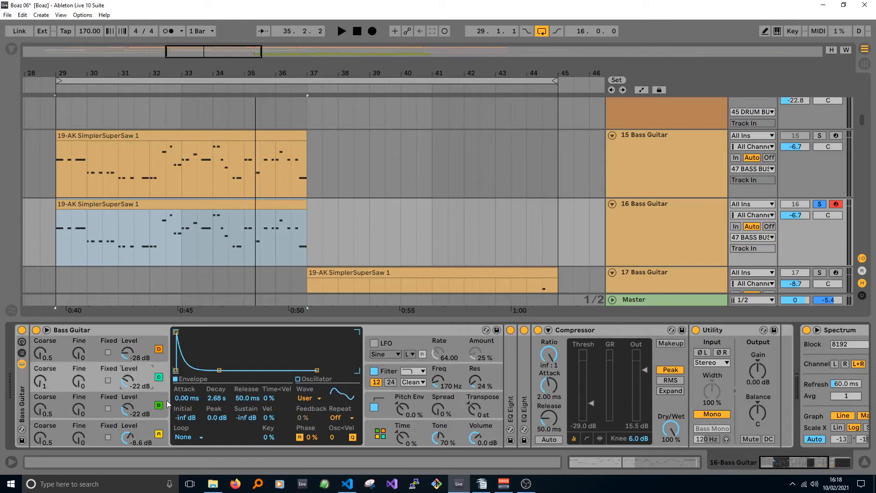
- Return to the waveform display and compare oscillator C's harmonics with those of oscillators A and B
left_click(312, 380)
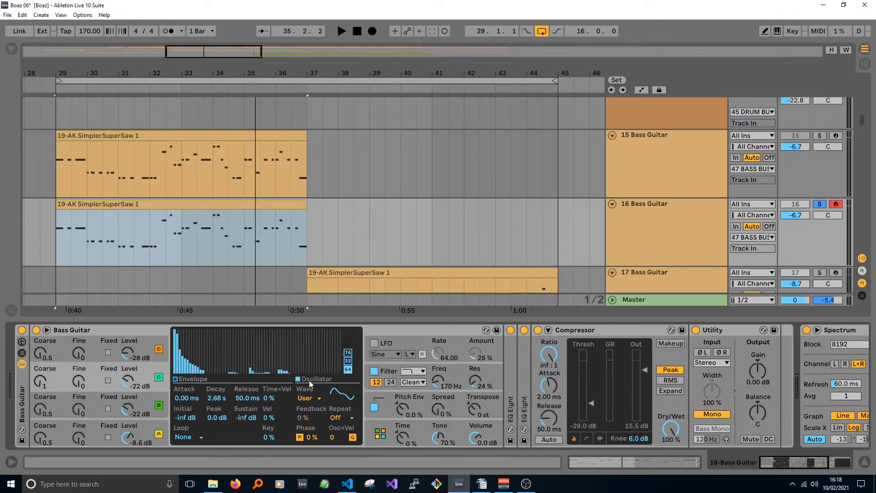
left_click(146, 425)
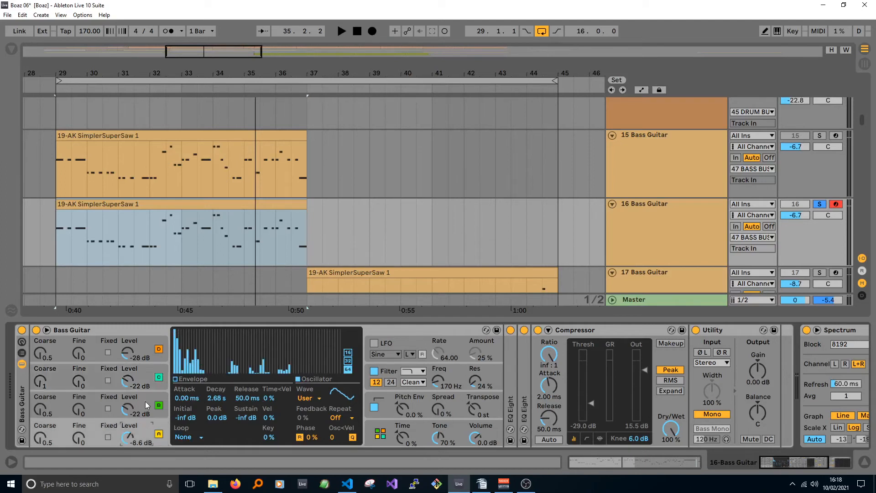
left_click(144, 379)
left_click(151, 425)
left_click(147, 377)
left_click(149, 429)
left_click(146, 377)
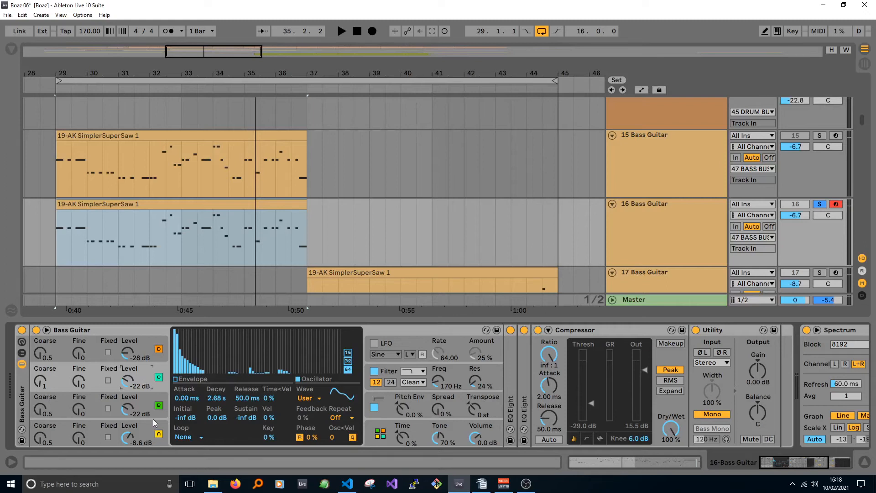
left_click(153, 429)
left_click(147, 406)
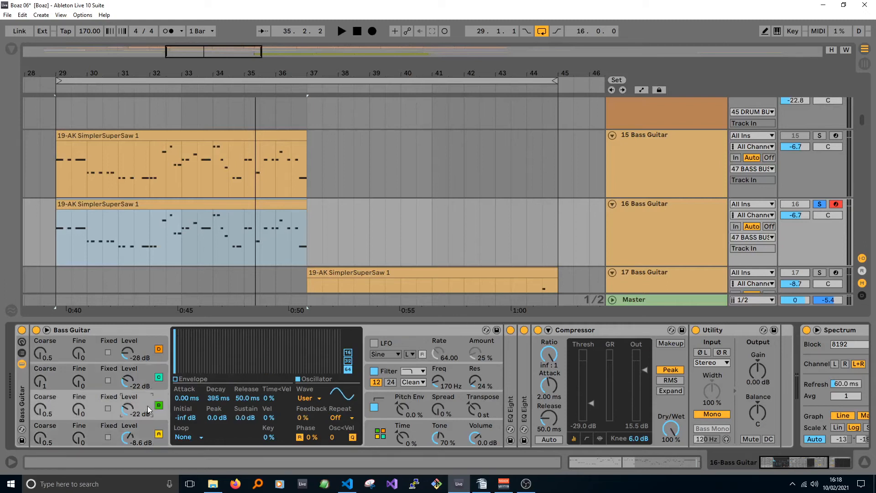
left_click(150, 426)
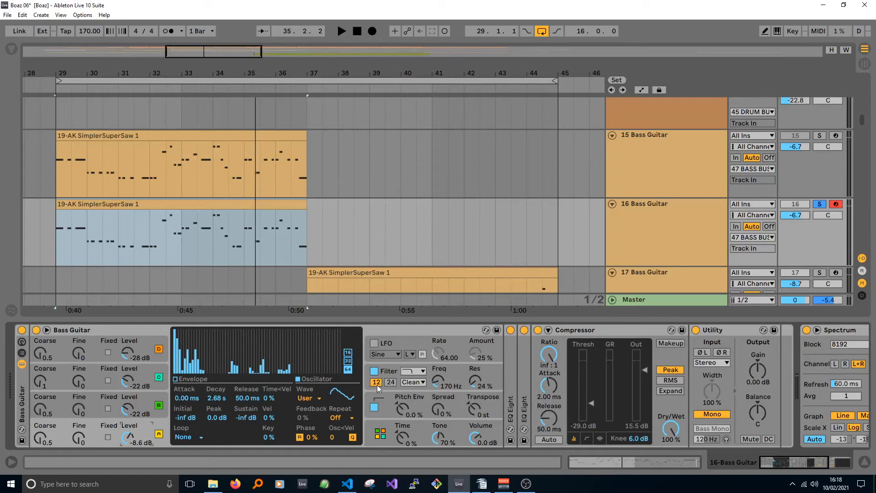
- Show the synth's filter settings and audition the loop while raising the resonance to 32%, settling on 25%
left_click(454, 378)
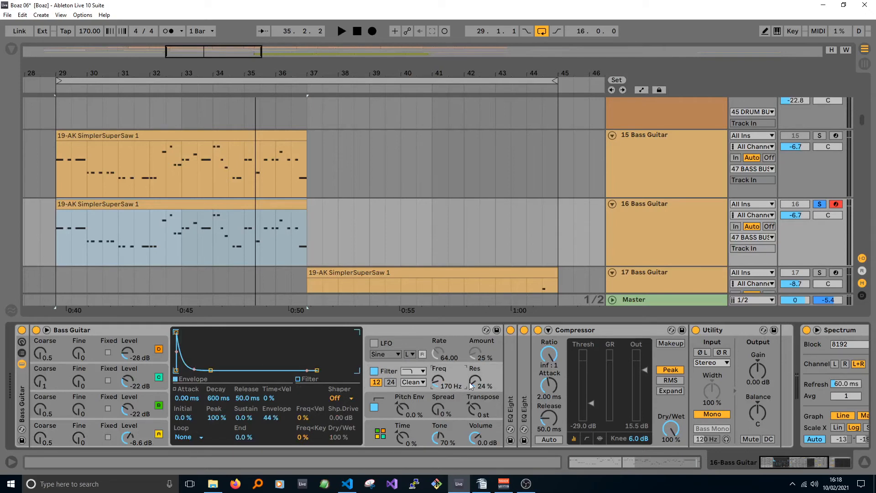
key("space")
mouse_move(473, 383)
left_mouse_down()
mouse_move(473, 374)
mouse_move(473, 390)
left_mouse_up()
key("space")
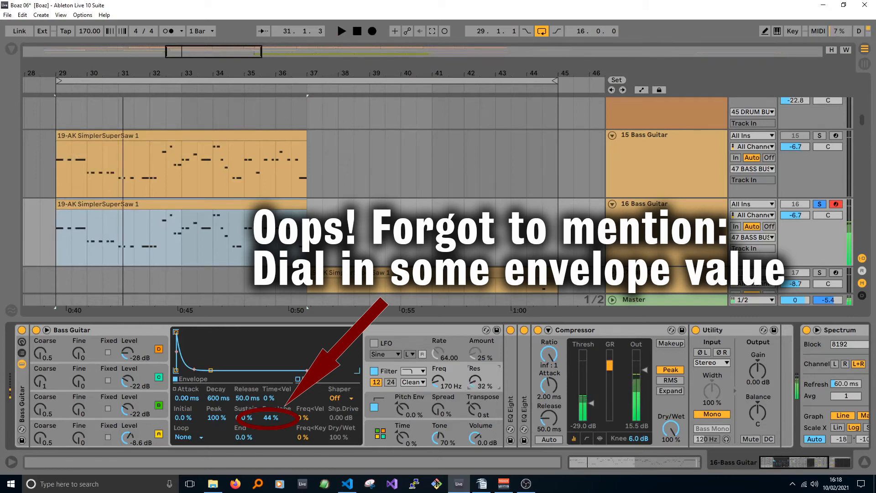
key("space")
mouse_move(473, 386)
left_mouse_down()
mouse_move(473, 396)
mouse_move(476, 370)
mouse_move(456, 388)
left_mouse_up()
key("space")
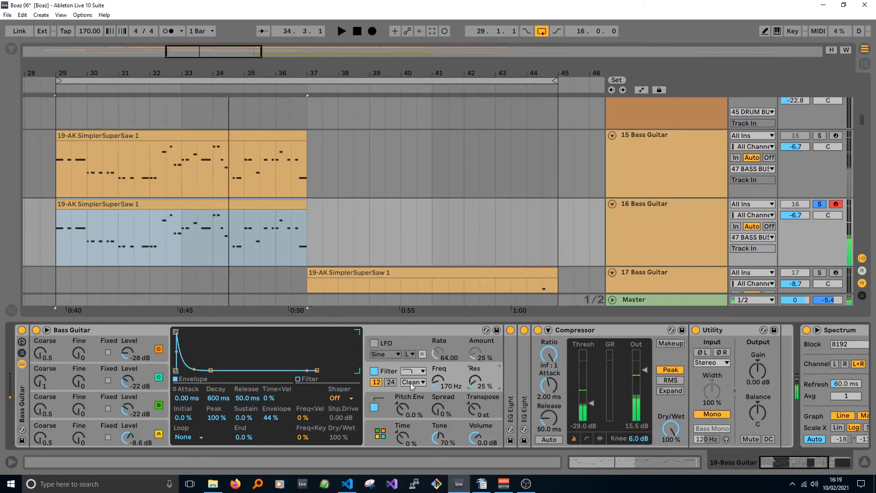
- Switch the filter circuit type to OSR and start the loop to audition it
left_click(412, 386)
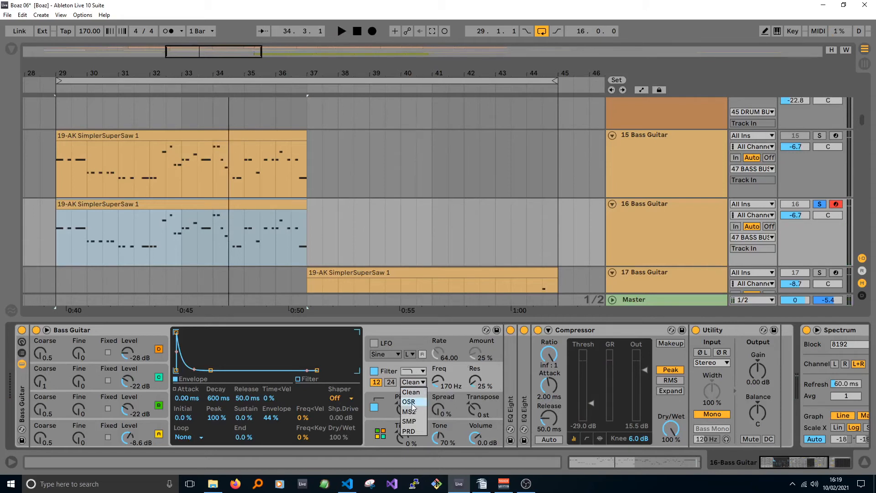
left_click(409, 402)
key("space")
- Audition the filter's Soft, Hard and Sine shapers, set the shaper's Dry/Wet to 42%, and switch the shaper off
left_click(340, 398)
left_click(343, 415)
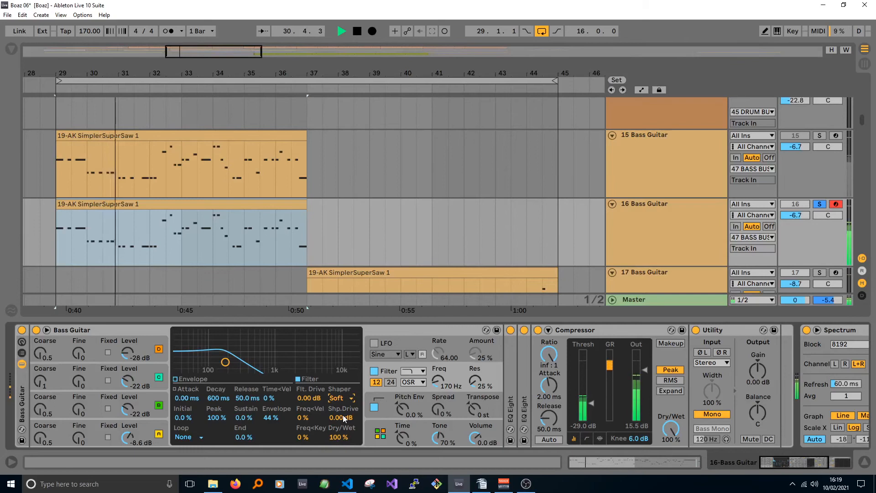
left_click(342, 401)
left_click(343, 423)
left_click_drag(342, 437, 343, 463)
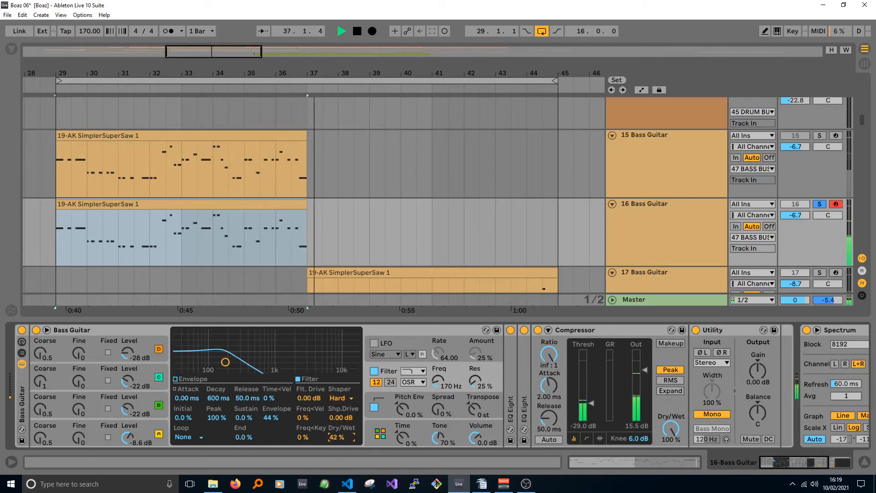
left_click(335, 400)
left_click(335, 436)
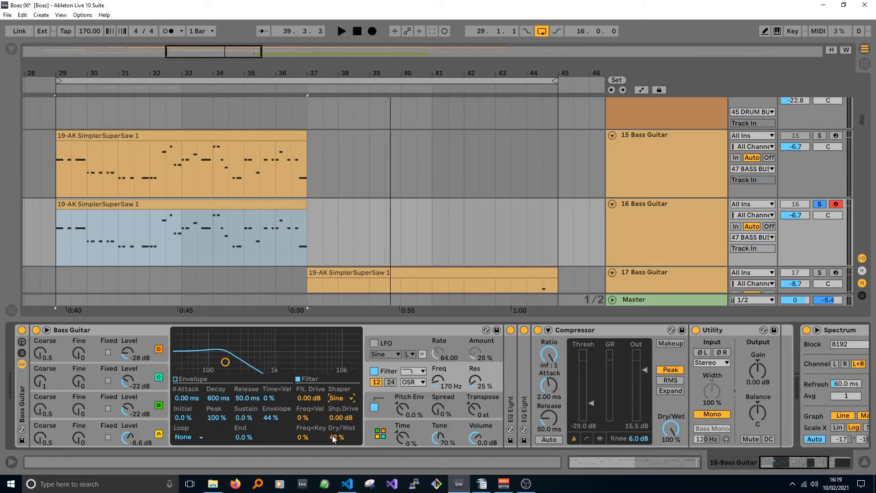
left_click(344, 399)
left_click(340, 407)
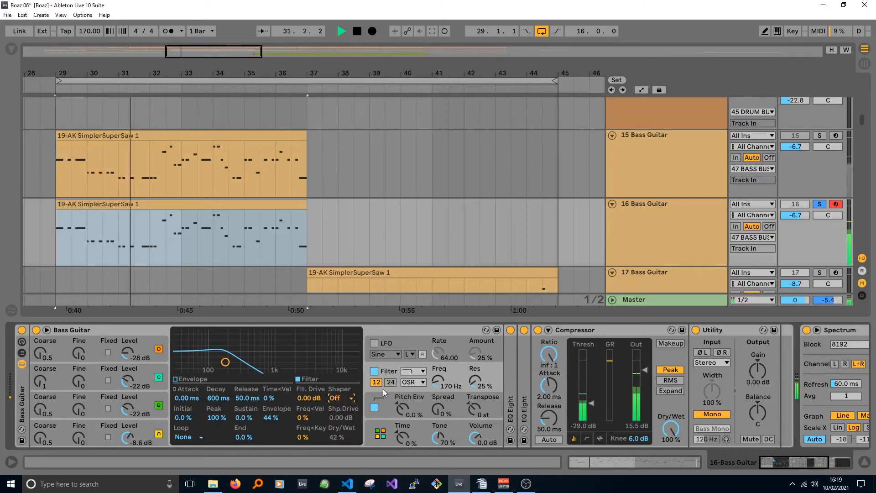
- Try the MS2, SMP and PRD filter circuits while the loop plays, return to Clean, and stop playback
left_click(413, 382)
left_click(410, 411)
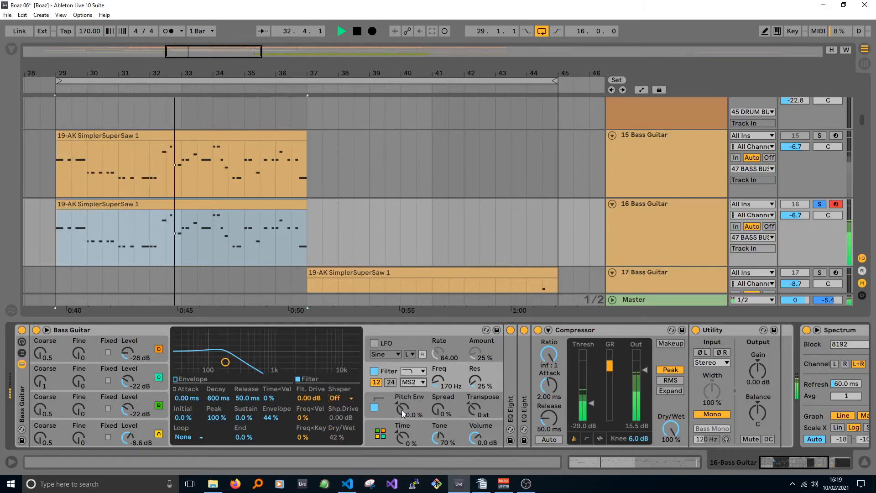
left_click(415, 383)
left_click(410, 423)
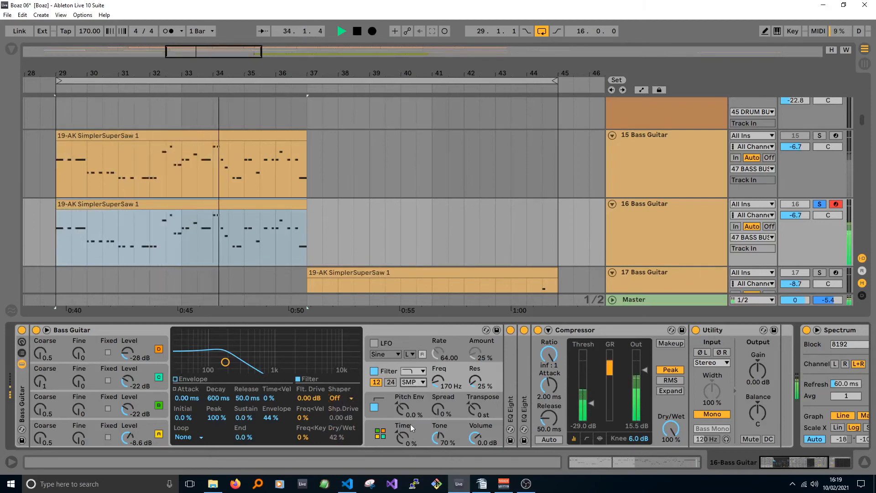
left_click(407, 383)
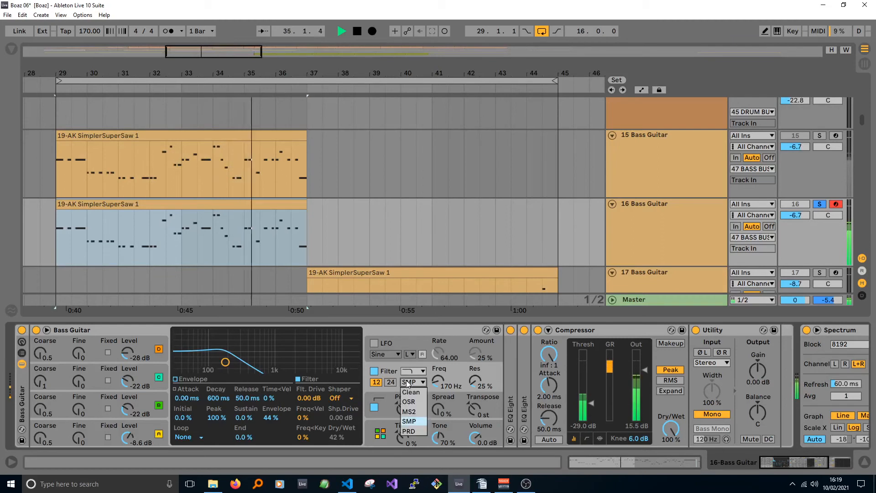
left_click(404, 431)
key("space")
key("space")
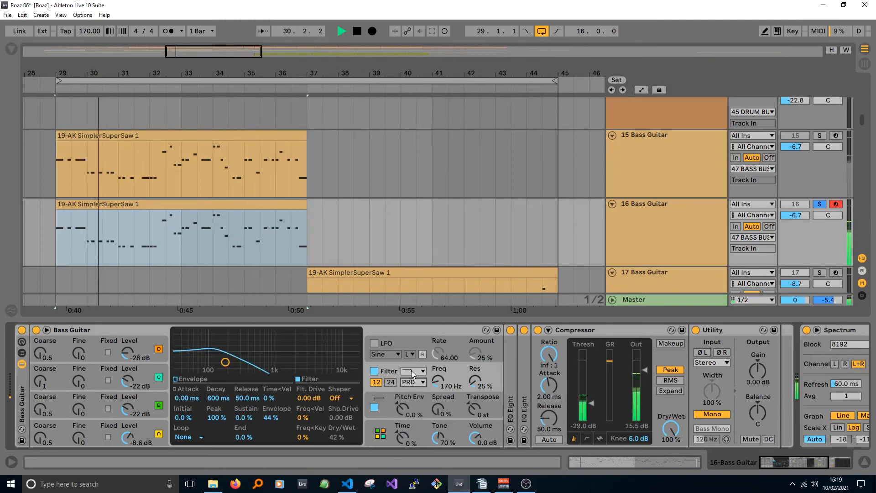
left_click(413, 383)
left_click(411, 390)
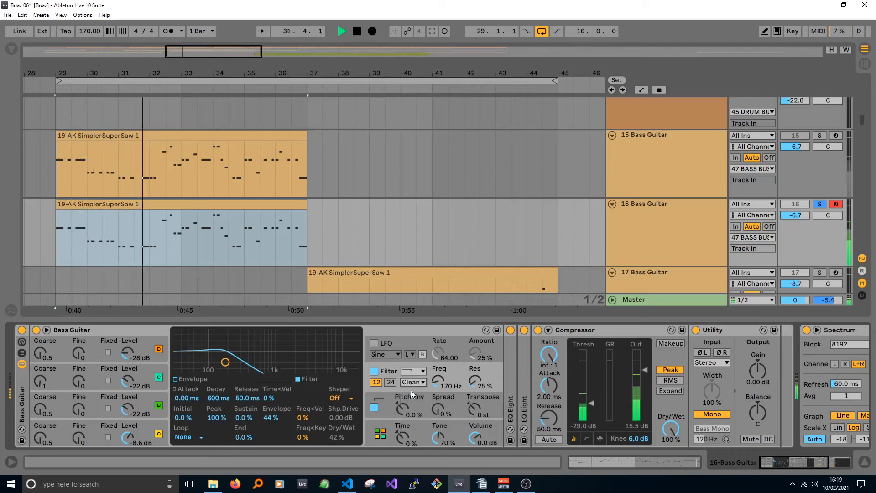
key("space")
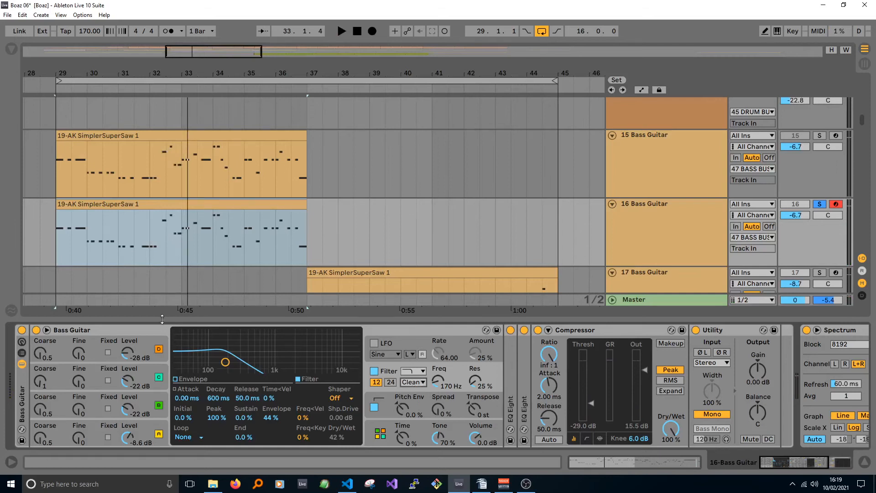
- Play the loop and examine the low end of track 16's signal in the Spectrum device
left_click(151, 330)
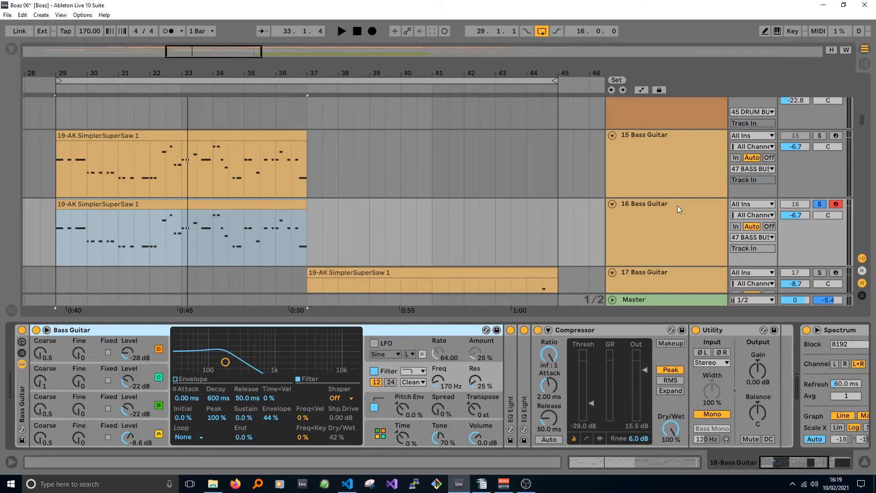
left_click(846, 463)
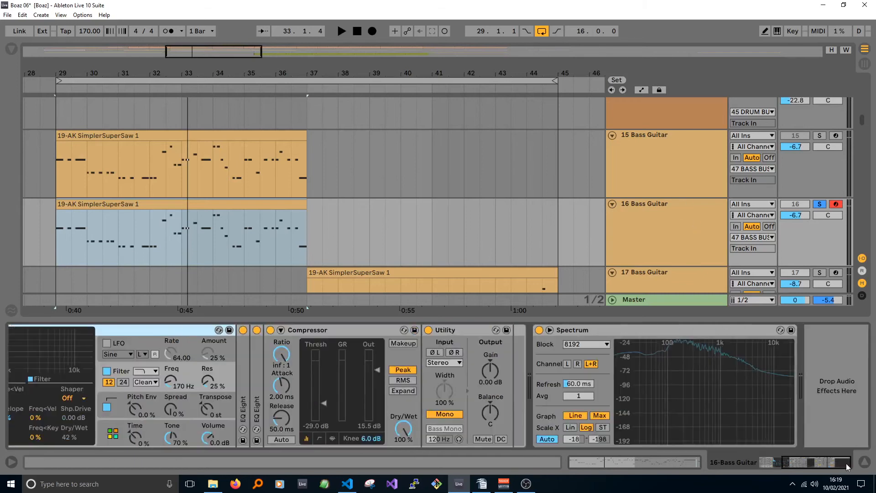
left_click(664, 333)
key("space")
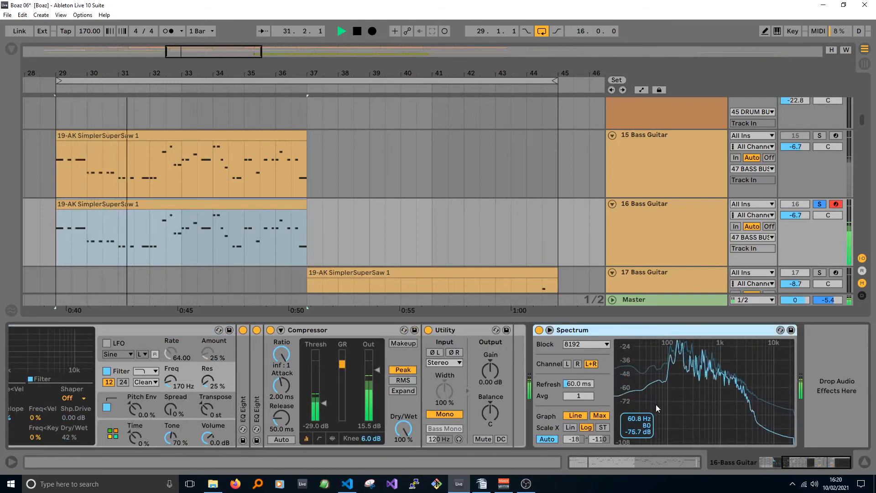
key("space")
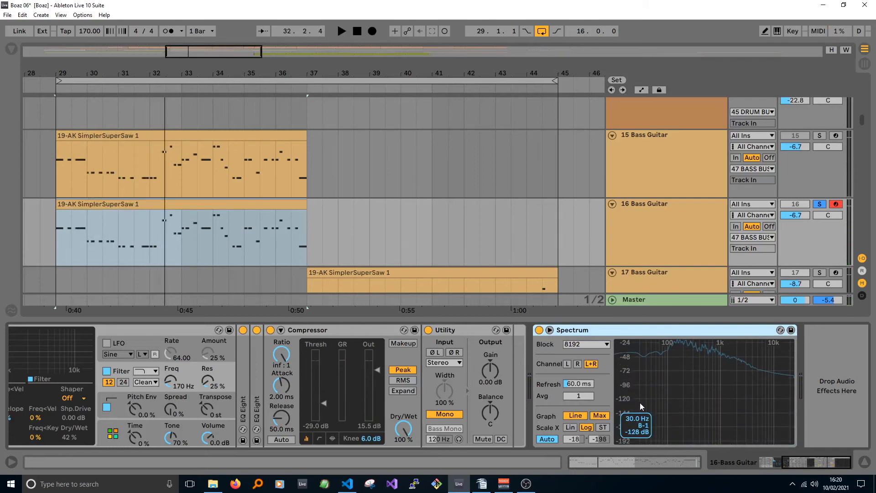
- Unfold both collapsed EQ Eight devices after the synth to inspect their low-cut curves
left_click_drag(787, 461, 760, 461)
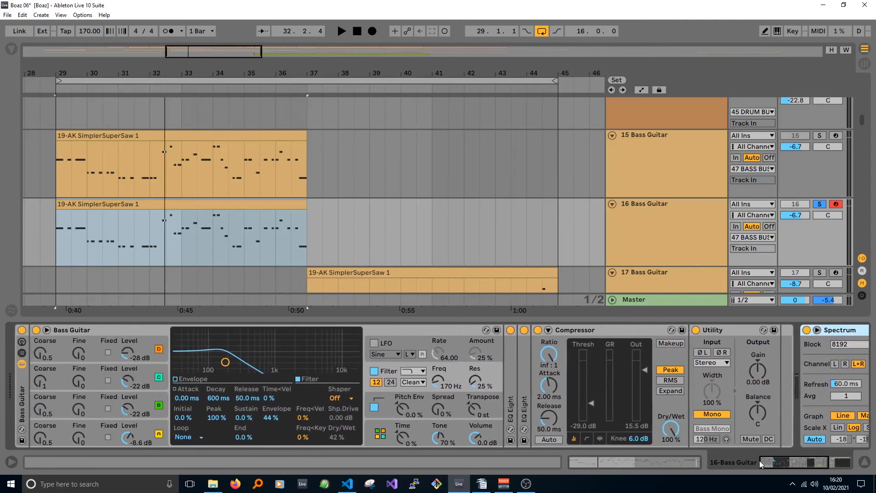
double_click(509, 372)
left_click_drag(776, 459, 805, 458)
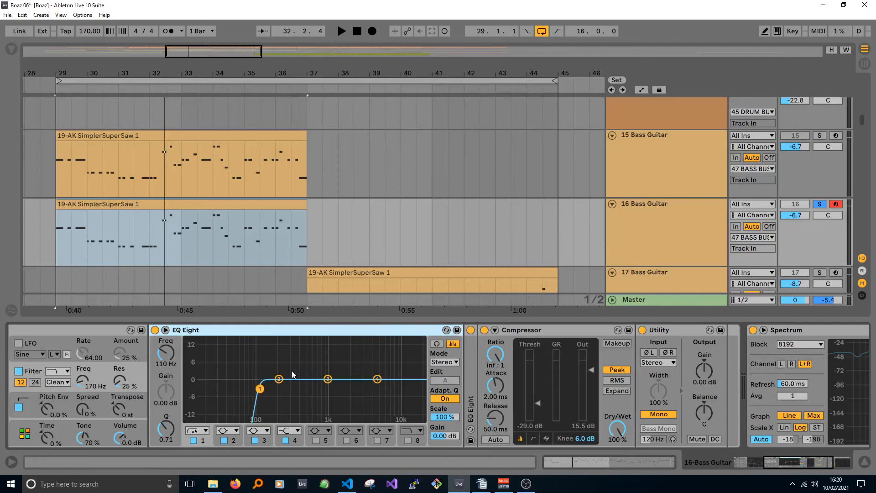
double_click(472, 355)
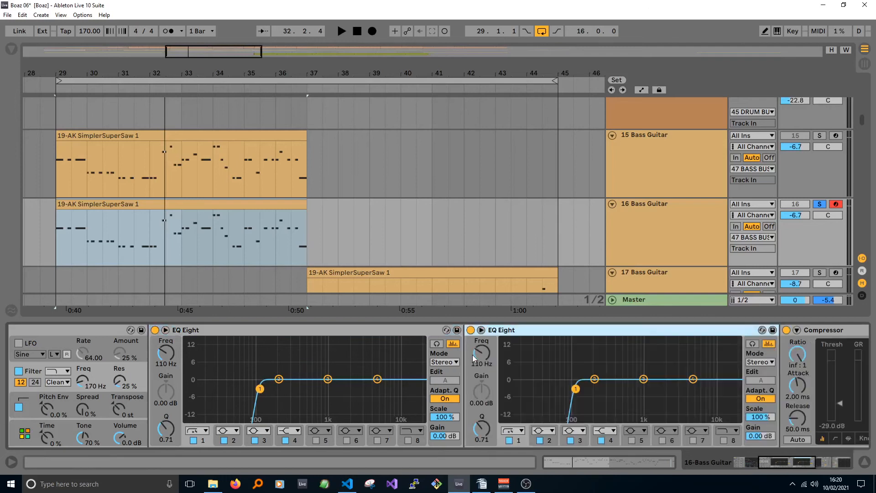
- Play the loop with the second EQ Eight bypassed, re-enable it, and compare the low end in the Spectrum device
mouse_move(784, 467)
left_mouse_down()
mouse_move(798, 466)
mouse_move(790, 466)
left_mouse_up()
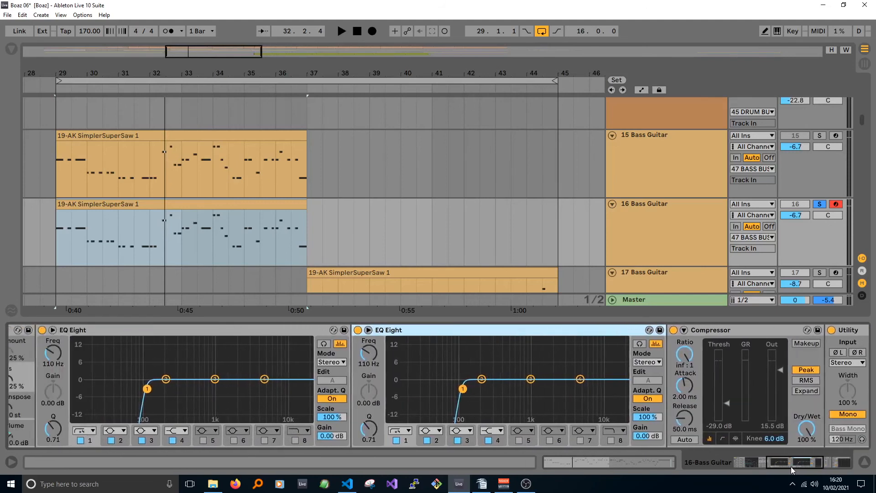
left_click(219, 331)
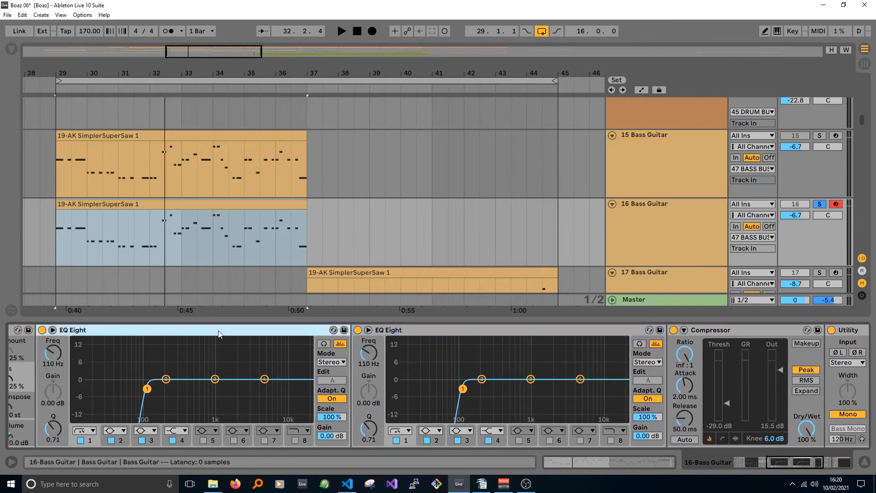
left_click(434, 330)
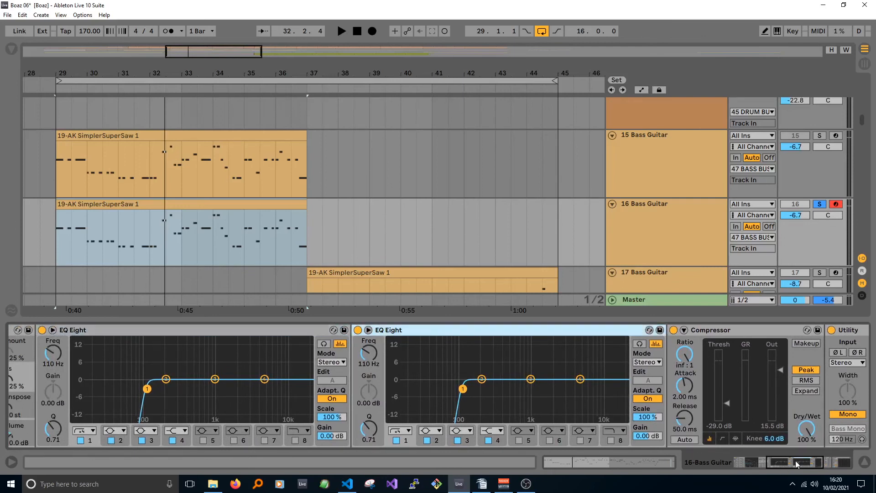
left_click_drag(796, 462, 818, 459)
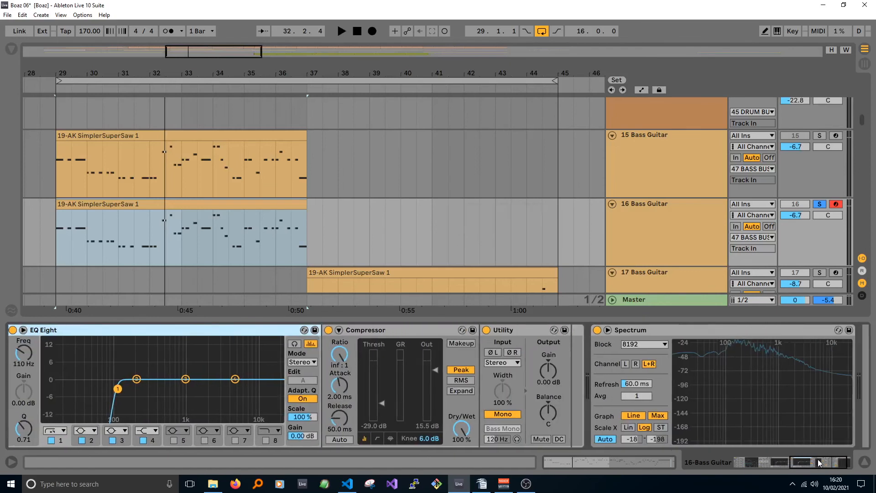
left_click(13, 330)
key("space")
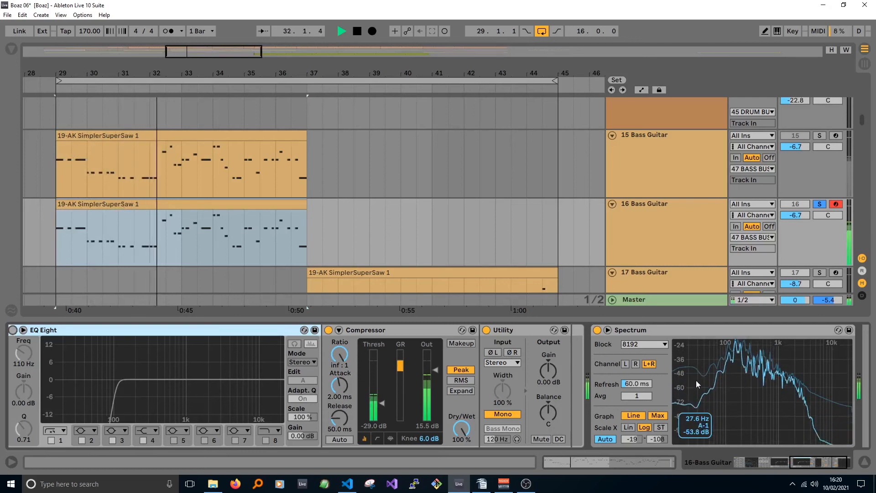
left_click(13, 330)
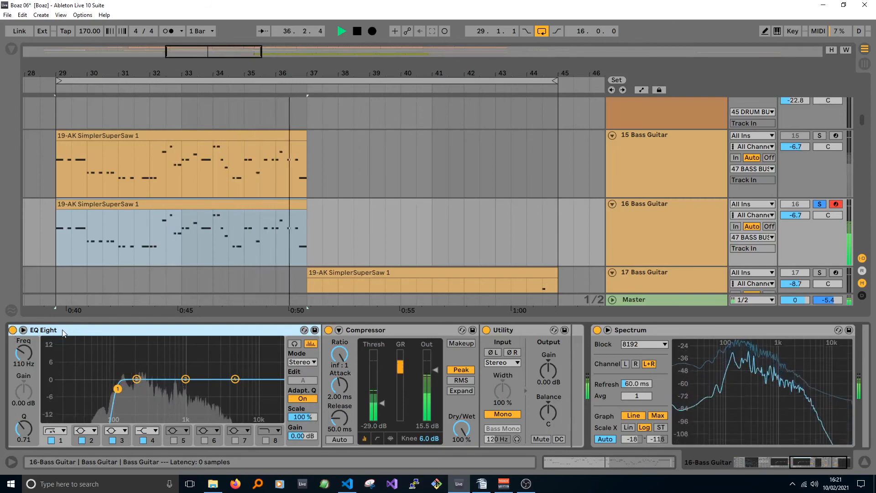
- Duplicate the second EQ Eight twice and compare the steeper low-end cut in the Spectrum during playback
key("ctrl+d")
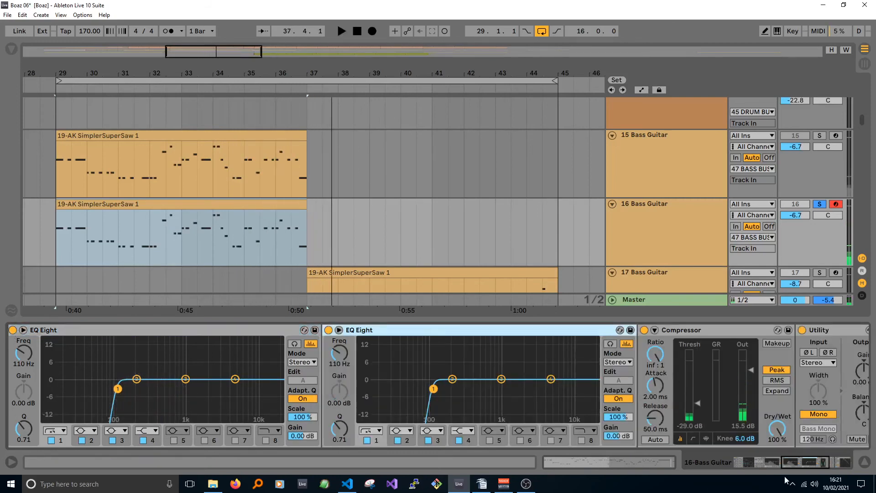
left_click_drag(802, 459, 826, 455)
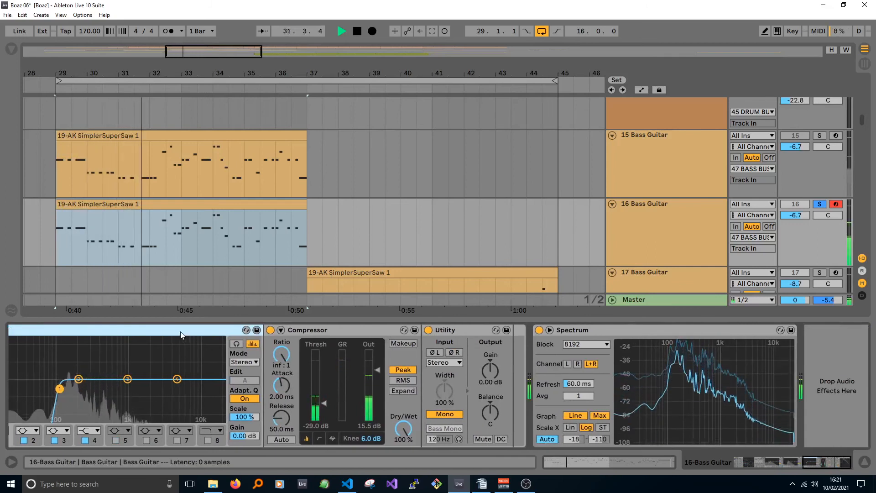
key("ctrl+d")
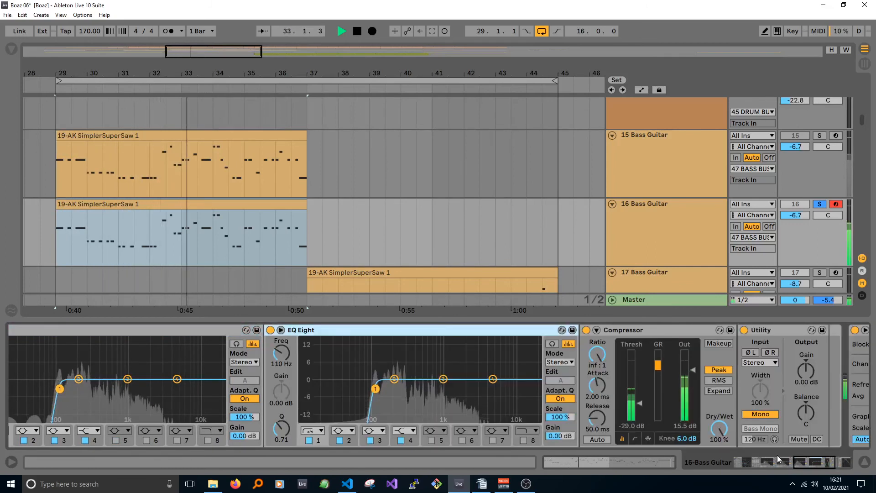
left_click_drag(803, 461, 820, 462)
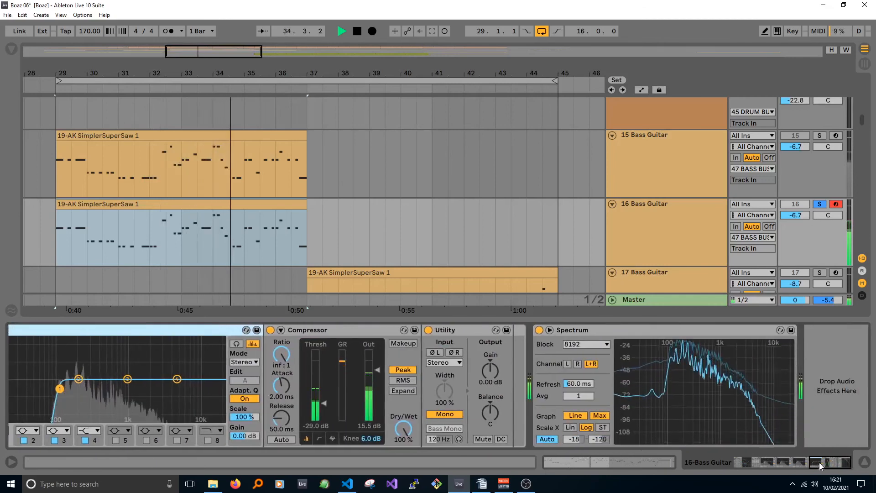
key("space")
key("space")
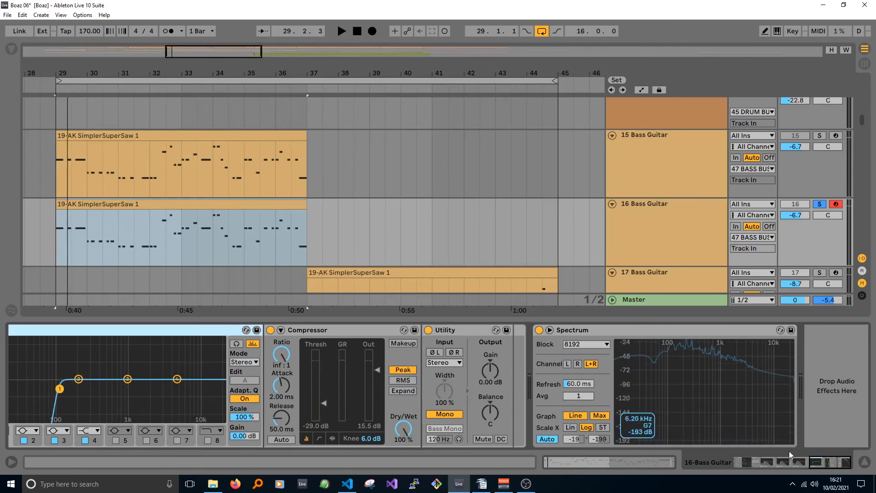
- Delete the two duplicated EQ Eight devices before the Compressor
left_click_drag(812, 465, 782, 467)
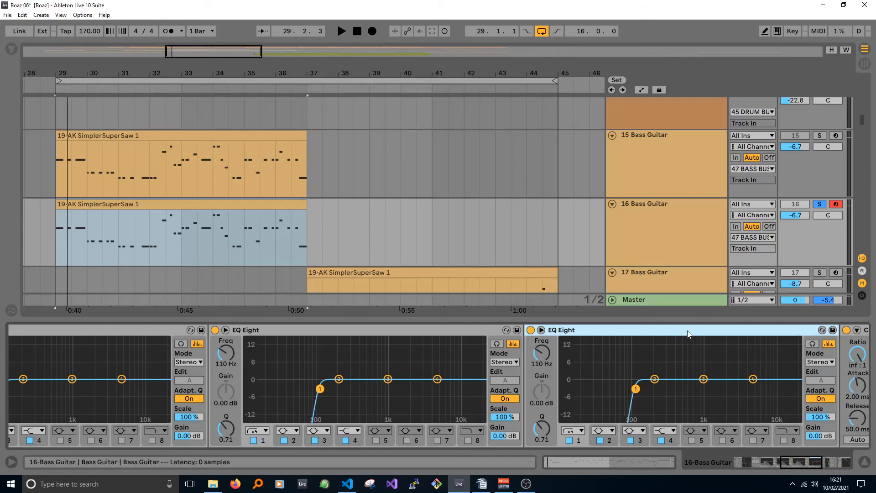
key("Delete")
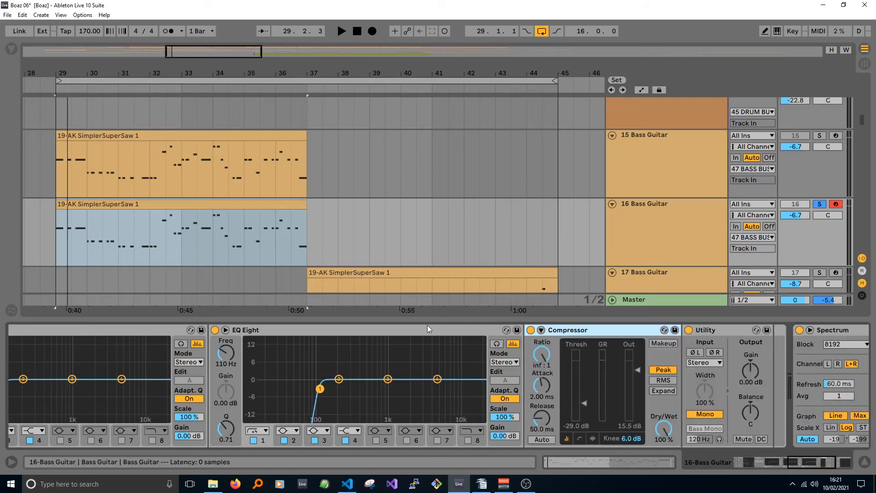
left_click(410, 332)
- Fold the two remaining EQ Eight devices on track 16
left_click_drag(807, 465, 774, 464)
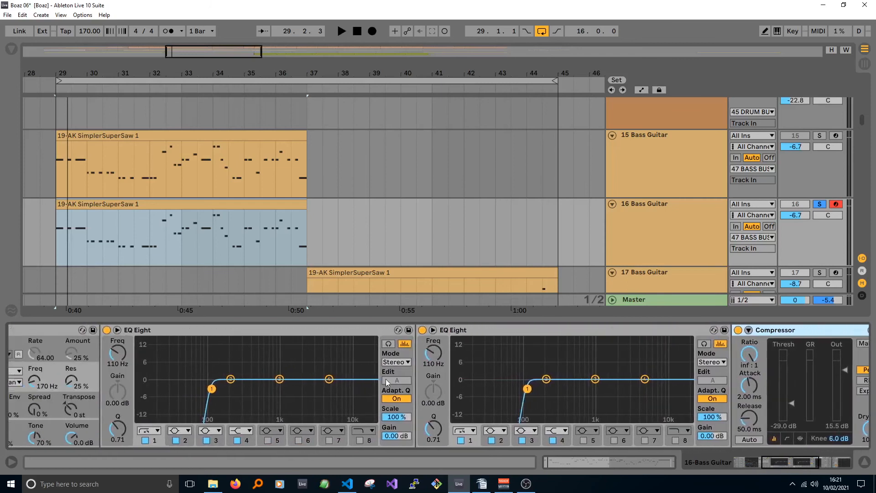
double_click(314, 333)
double_click(287, 330)
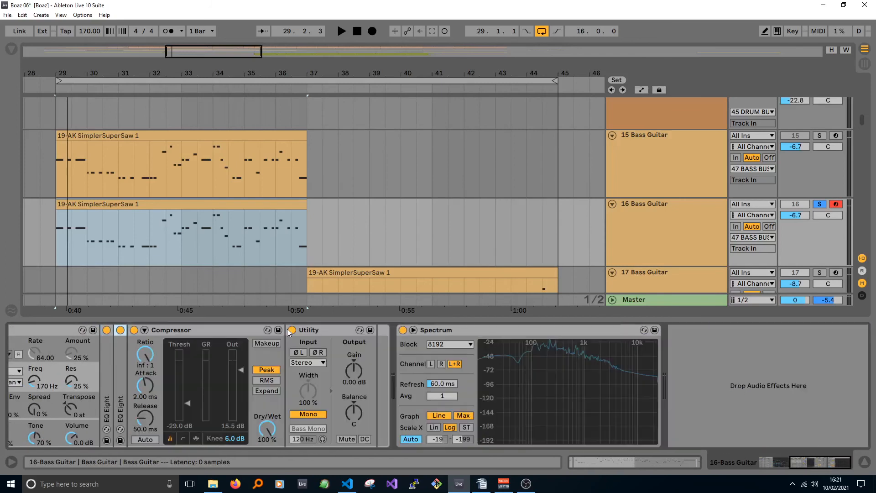
left_click_drag(801, 464, 784, 464)
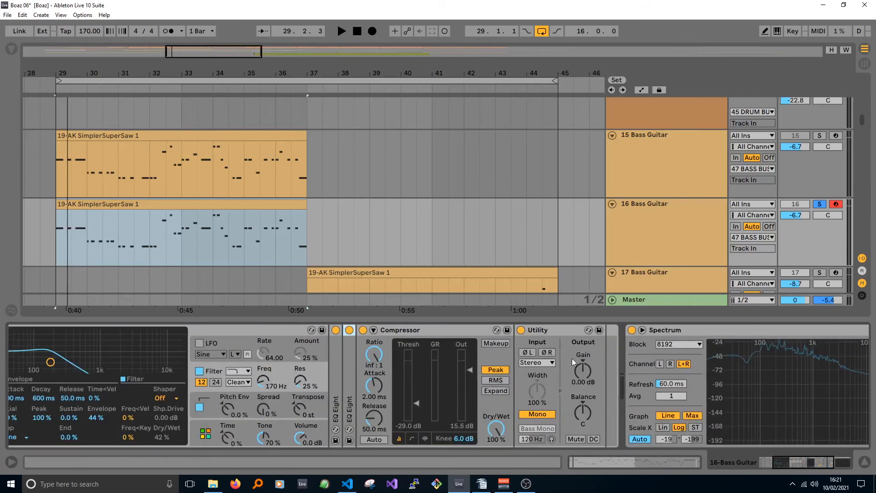
- Play the loop and examine the bass signal in the Spectrum device after the Compressor and Utility
key("space")
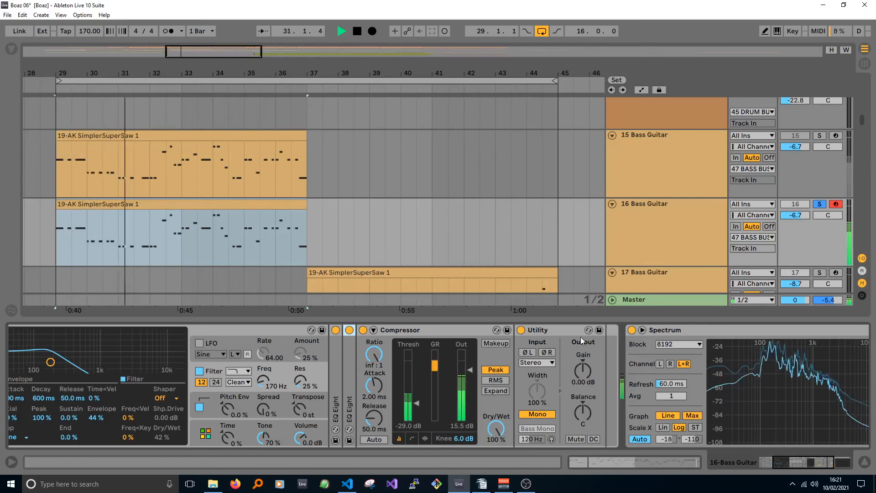
key("space")
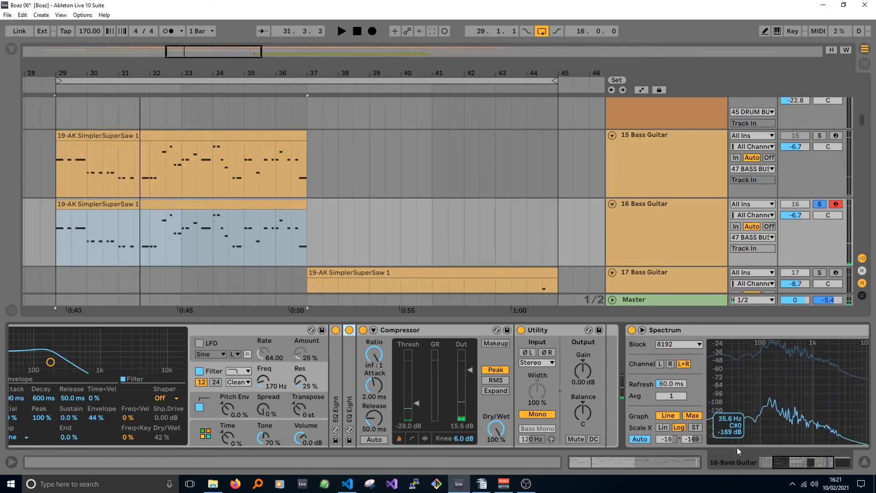
key("space")
mouse_move(779, 364)
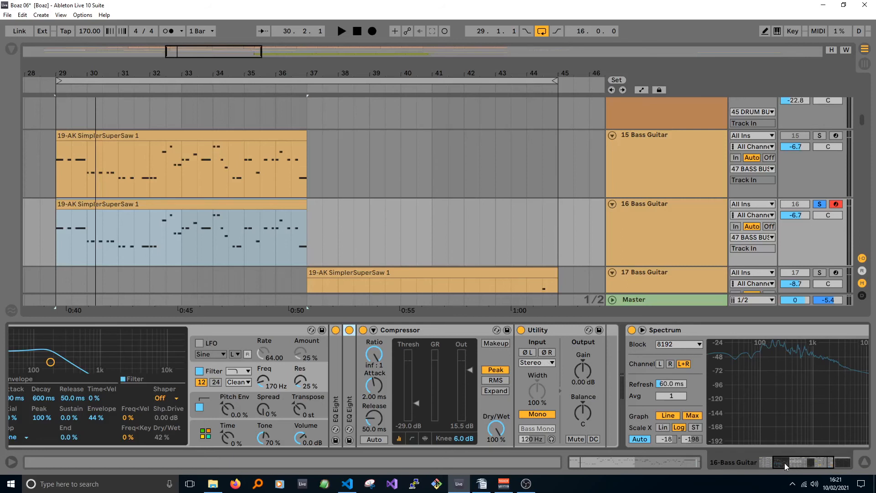
- Audition the Compressor with its threshold raised to 6.00 dB, and return the threshold to -29.0 dB
left_click(404, 330)
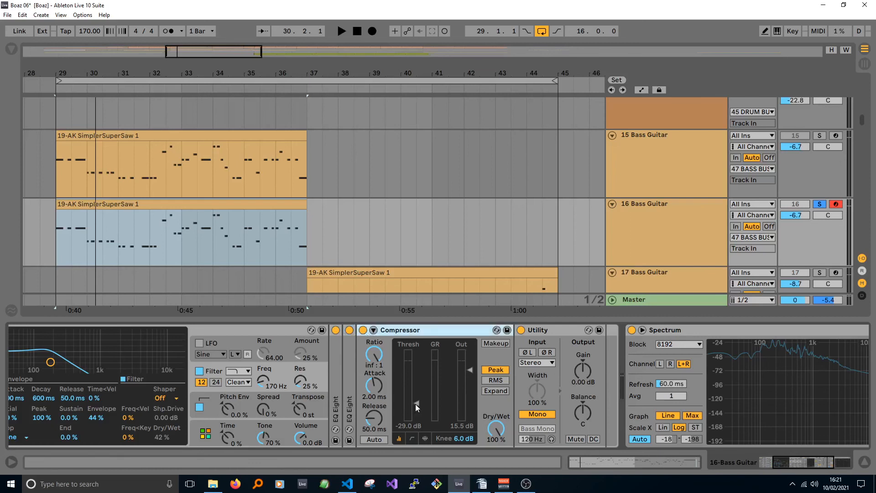
left_click_drag(415, 404, 415, 392)
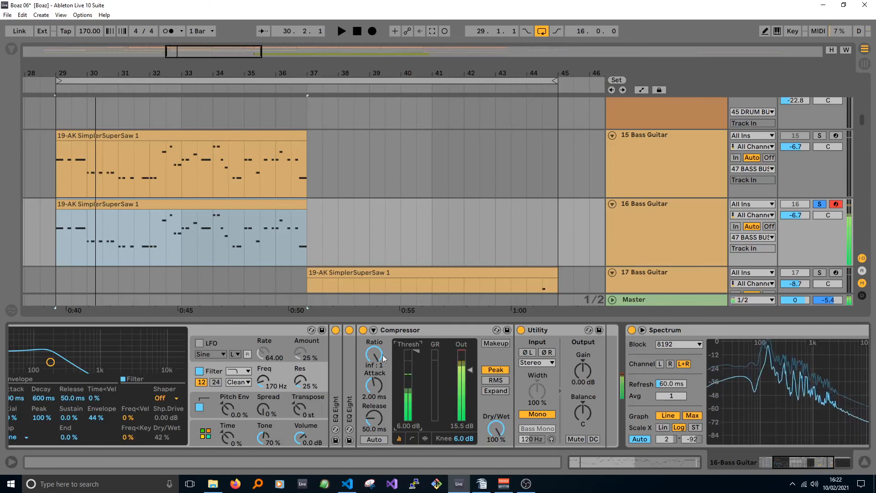
left_click_drag(418, 350, 418, 375)
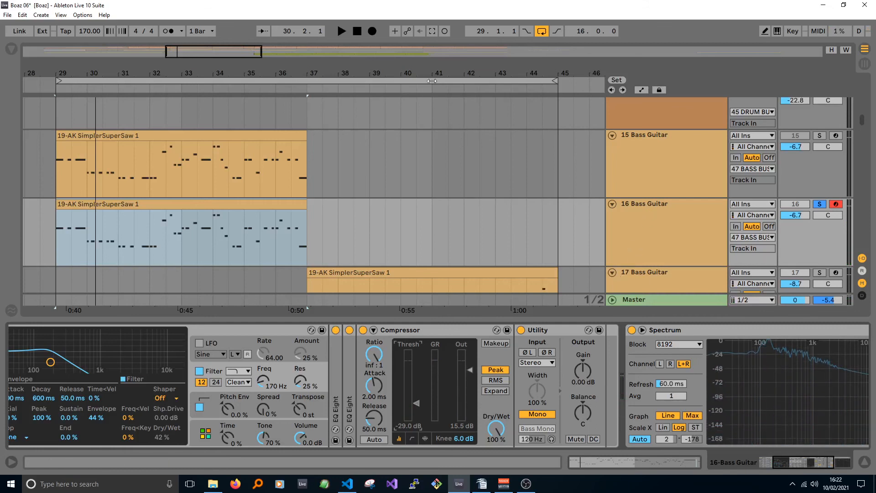
- Delete the duplicated Bass Guitar track 16 and reactivate the original Bass Guitar track 15
mouse_move(444, 65)
left_mouse_down()
mouse_move(504, 65)
mouse_move(454, 67)
left_mouse_up()
scroll(655, 232, "down", 2)
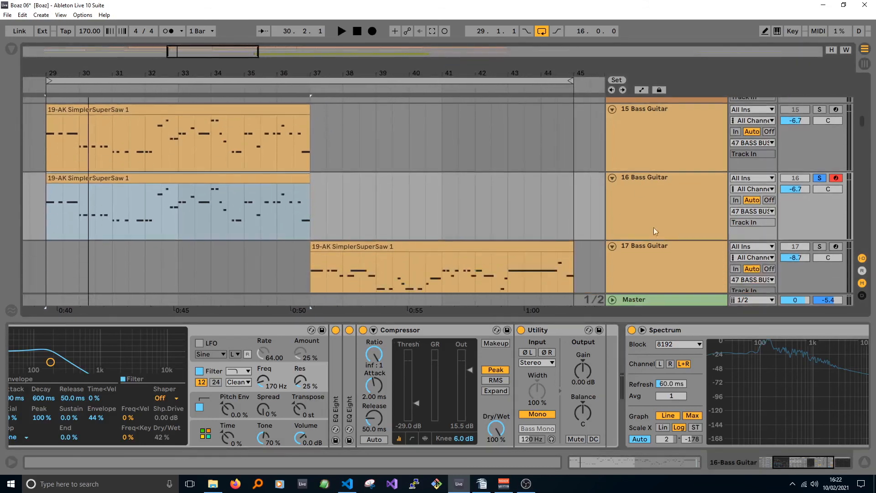
left_click(642, 180)
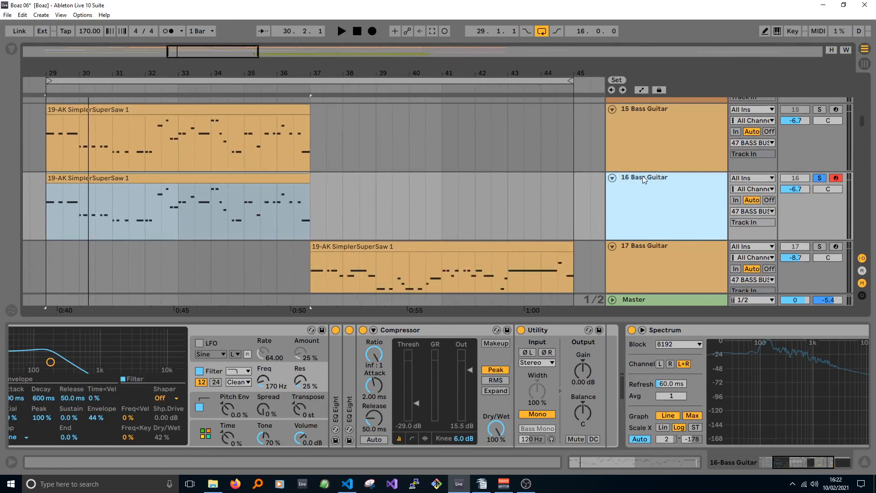
key("Delete")
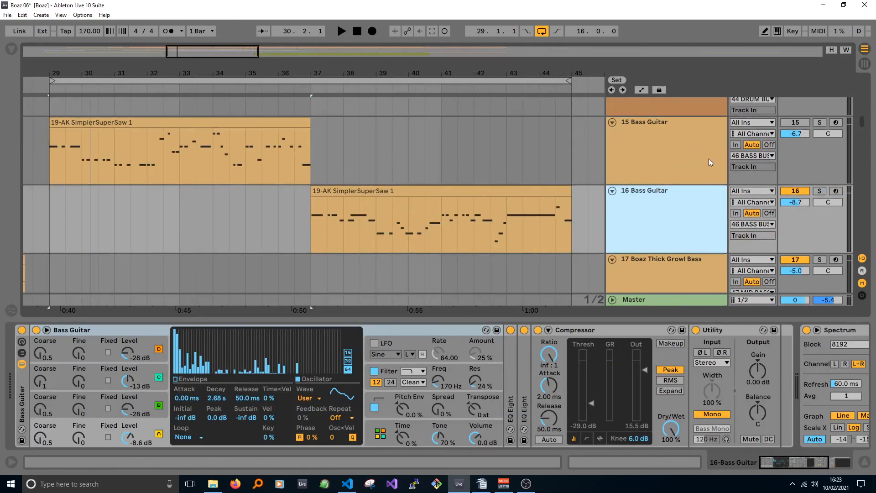
left_click(806, 122)
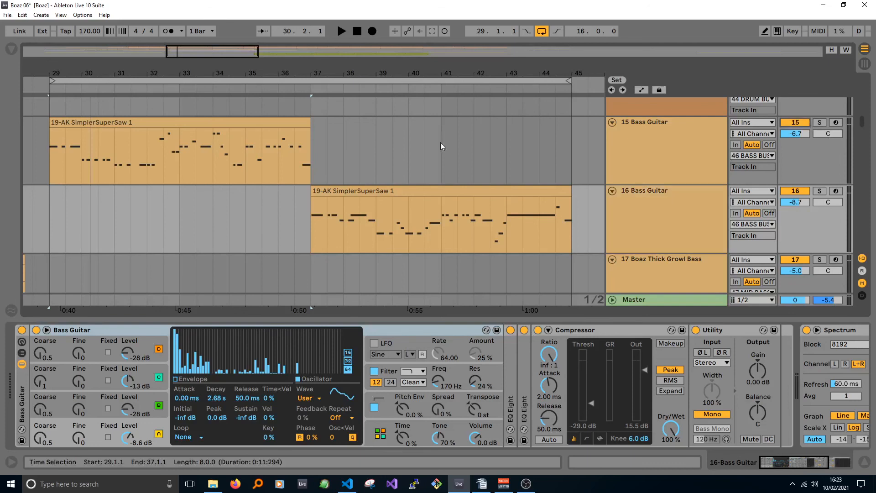
- Play the arrangement from bar 29 and switch the loop off so playback continues past bar 45
left_click(49, 208)
key("space")
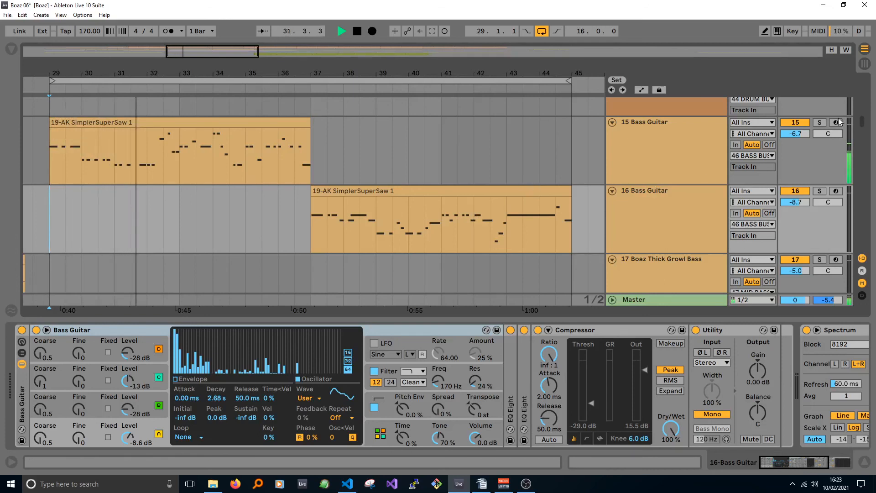
mouse_move(861, 125)
left_mouse_down()
mouse_move(860, 138)
mouse_move(858, 128)
left_mouse_up()
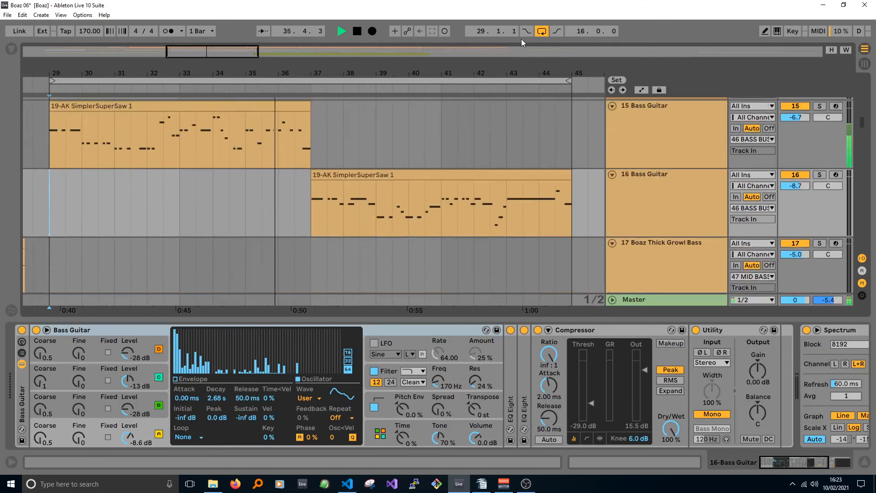
left_click(542, 31)
left_click_drag(478, 75, 381, 79)
left_click_drag(452, 73, 263, 58)
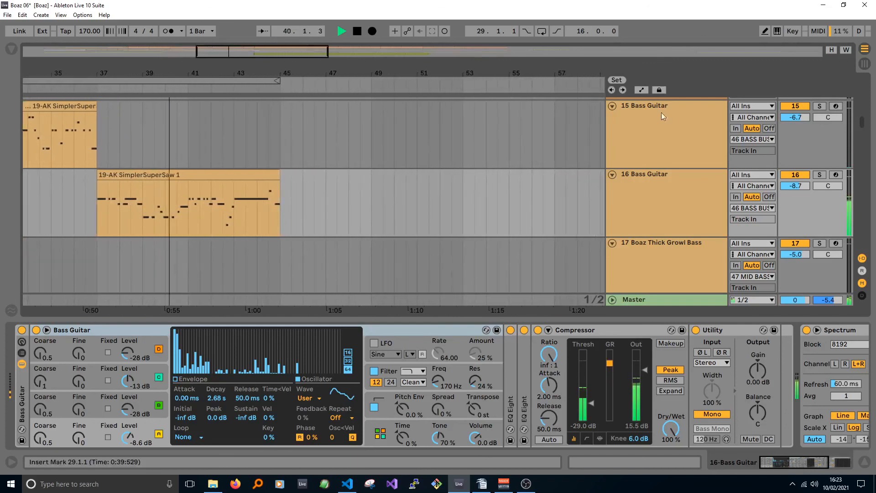
- Follow the playback through the lower tracks, examining the glitch bass, sub bass, pad strings, Glassy and Melody clips
left_click_drag(862, 125, 870, 184)
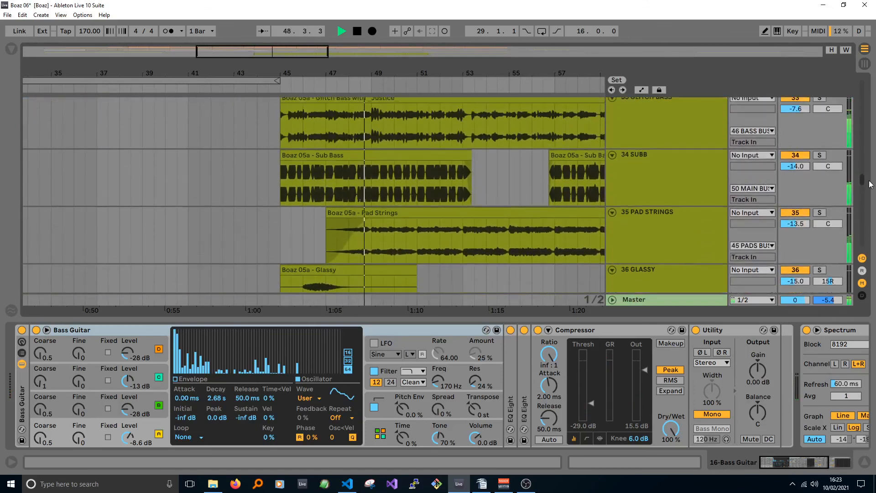
left_click_drag(572, 63, 570, 45)
left_click_drag(305, 45, 281, 56)
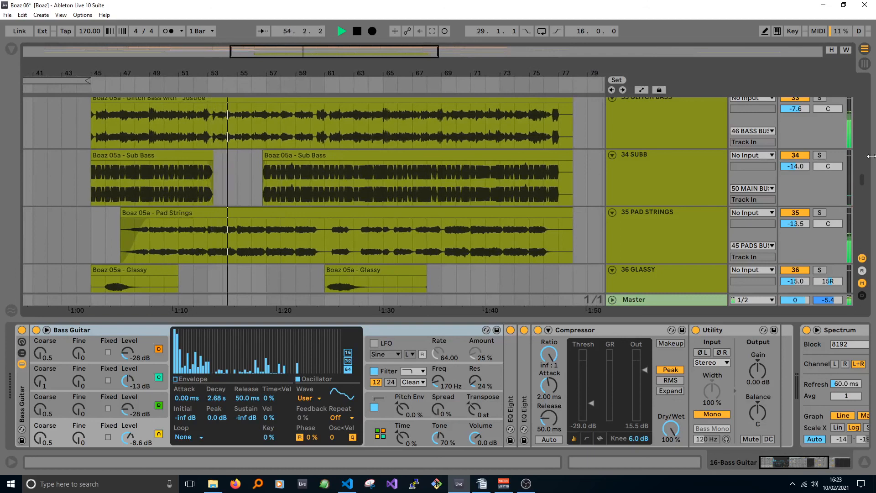
left_click_drag(862, 178, 863, 191)
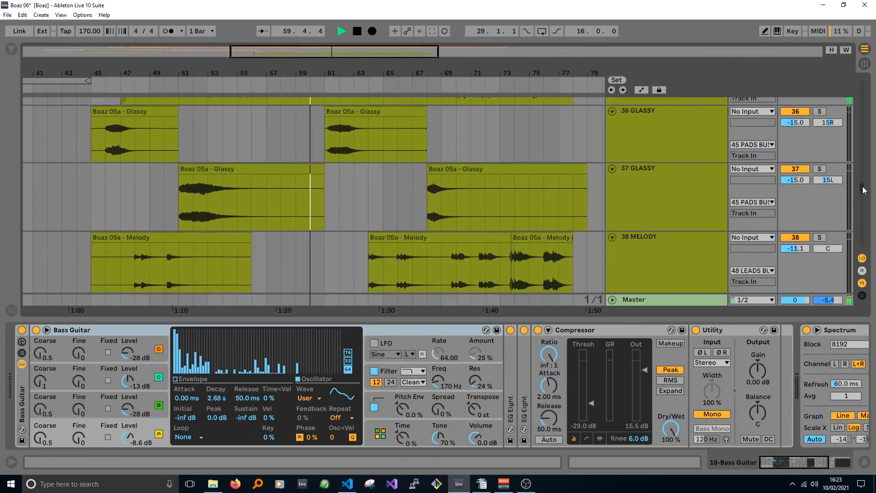
mouse_move(863, 190)
left_mouse_down()
mouse_move(865, 199)
mouse_move(867, 191)
left_mouse_up()
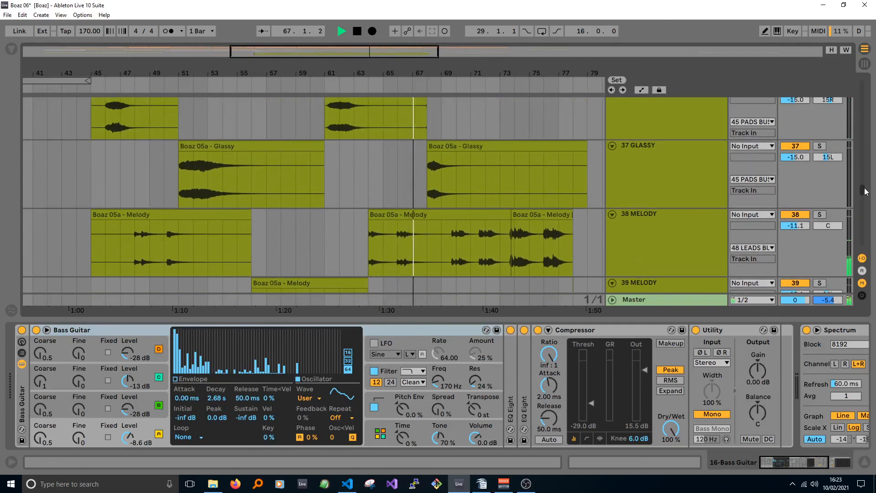
- Reduce the height of the 37 GLASSY and 38 MELODY tracks while the arrangement plays
left_click(827, 166)
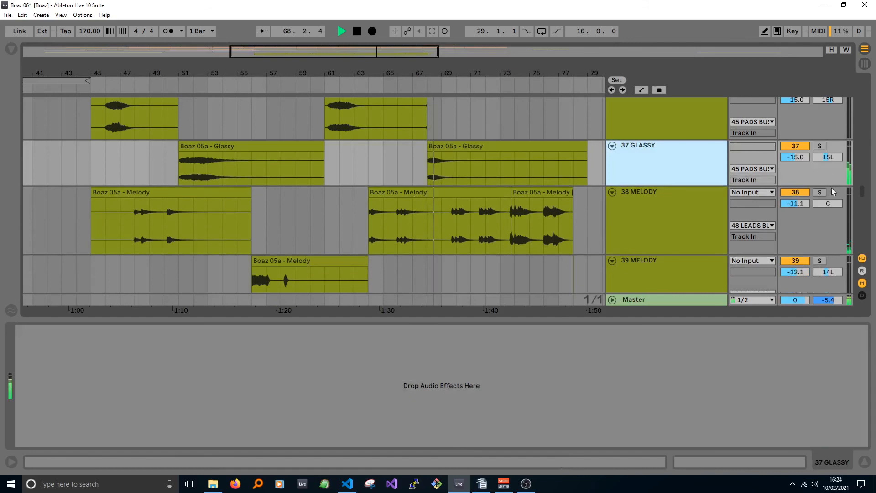
left_click(826, 204)
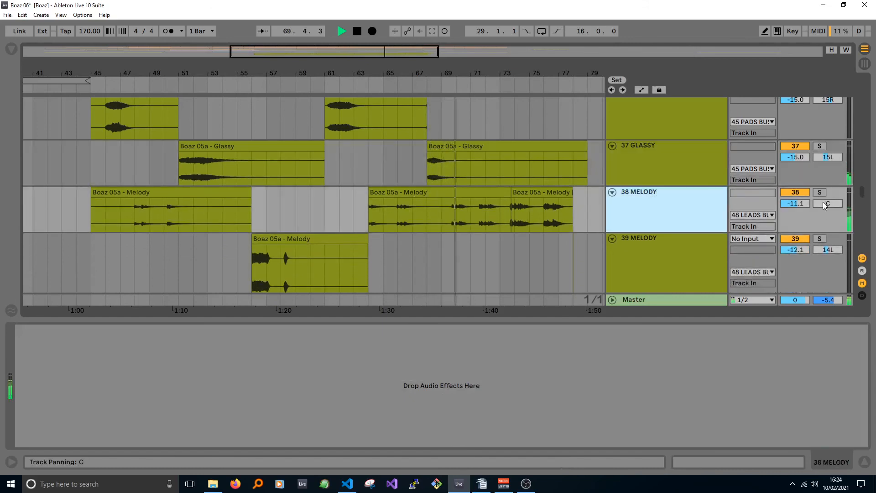
scroll(820, 168, "up", 2)
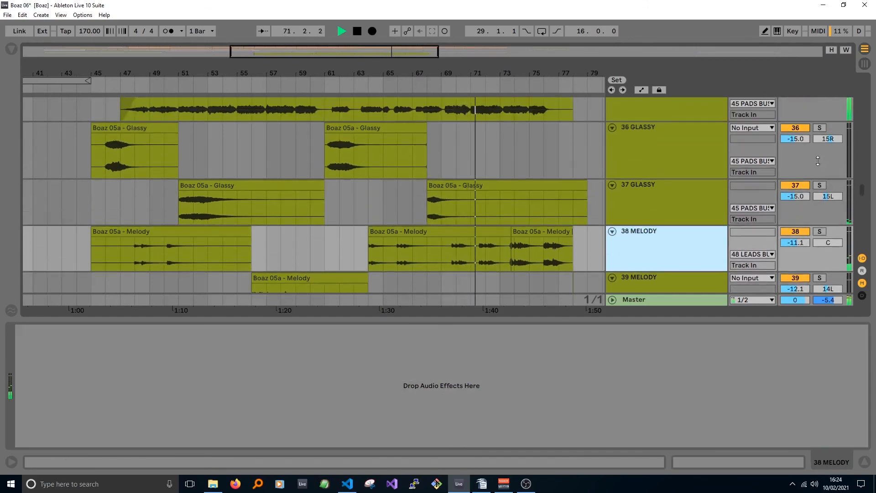
scroll(813, 200, "down", 1)
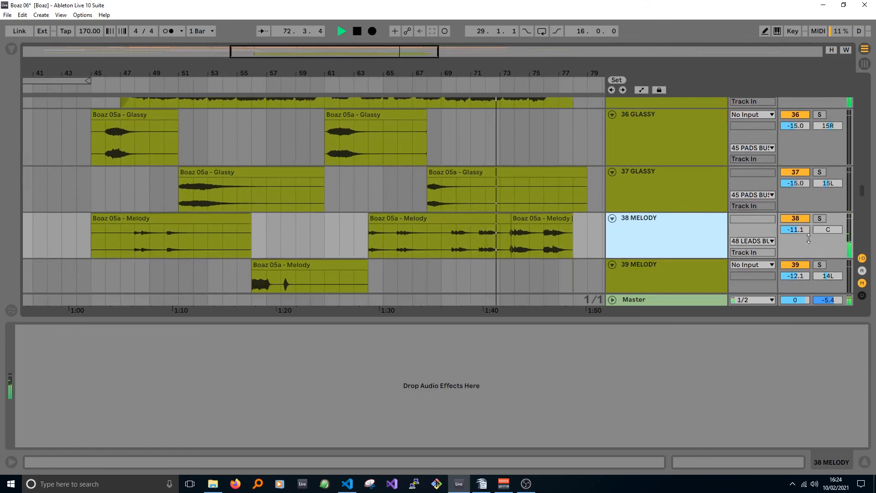
scroll(809, 239, "down", 5)
scroll(808, 238, "up", 3)
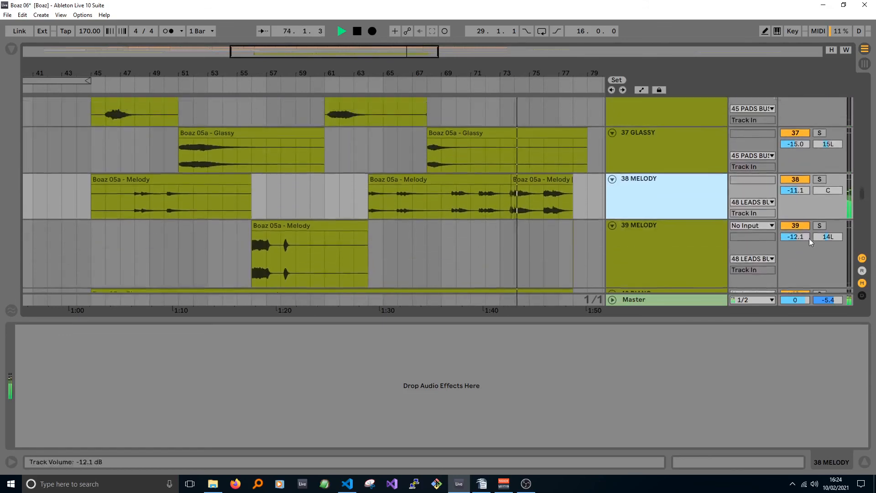
scroll(809, 238, "up", 3)
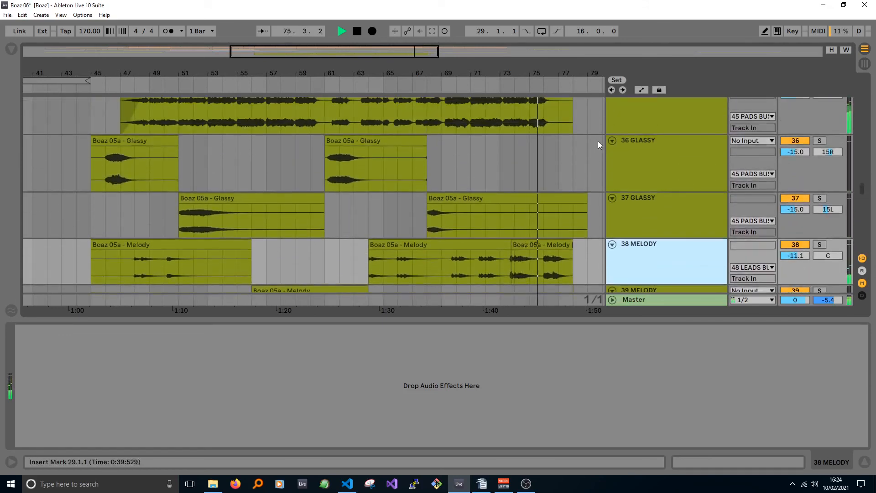